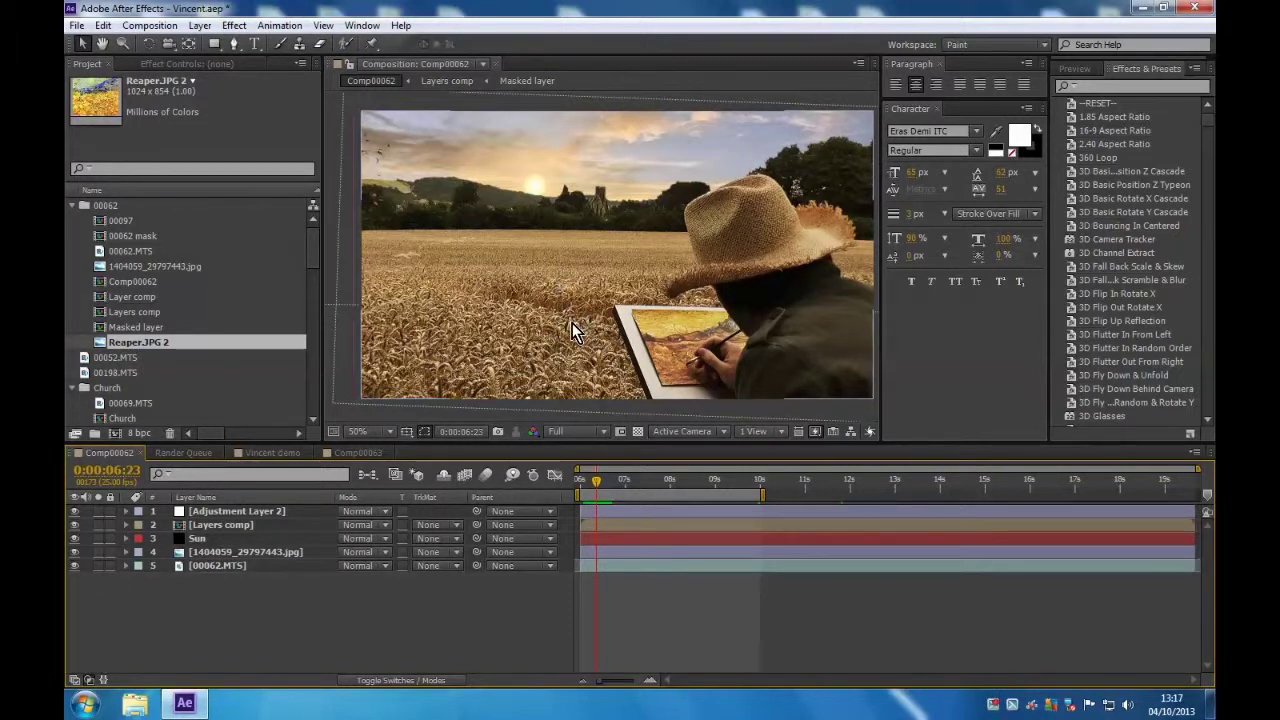
Solo the 00062.MTS footage layer in Comp00062 on and off to compare the original shot with the finished composite.
left_click(103, 565)
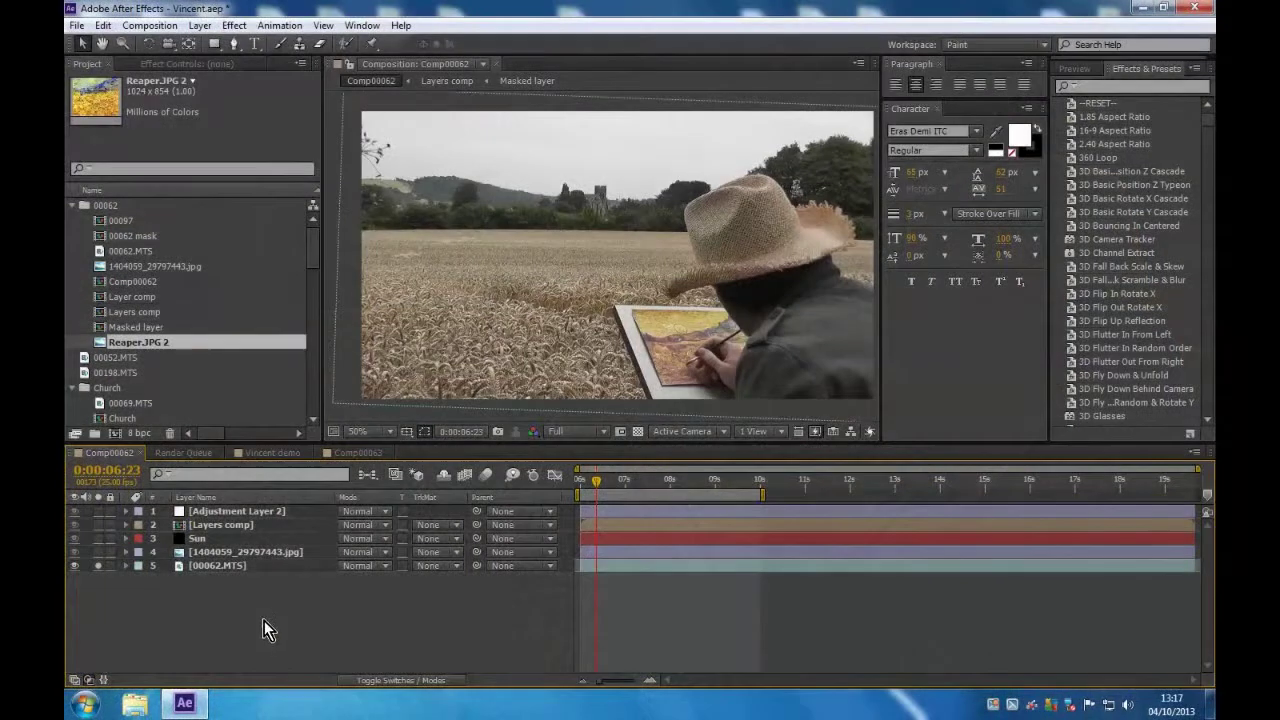
left_click(99, 566)
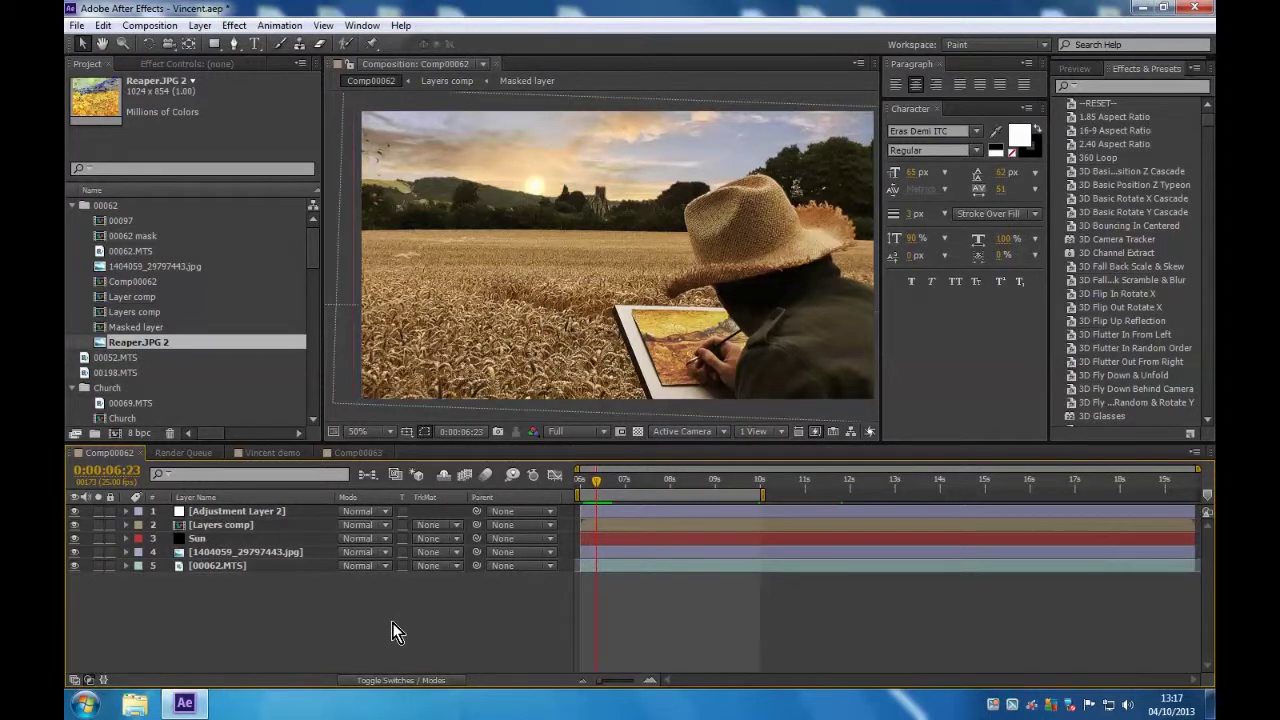
left_click(101, 569)
left_click(101, 569)
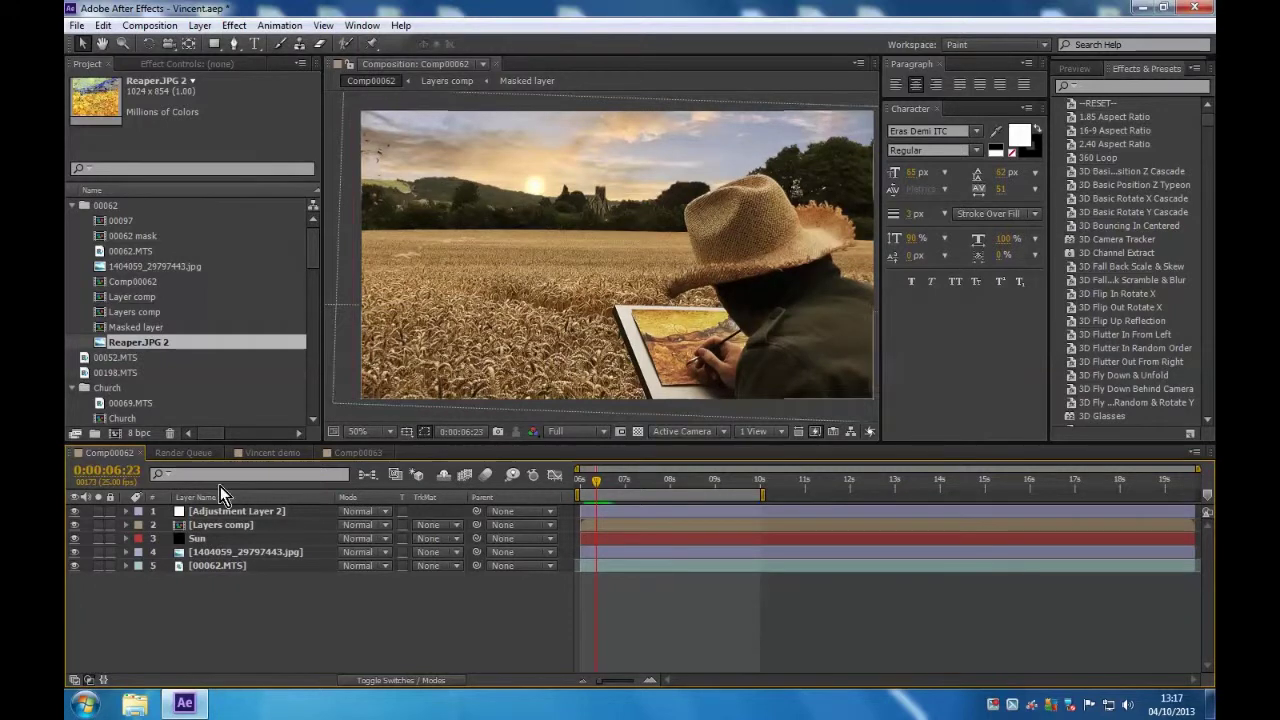
Switch to the Vincent demo composition and add the Vincent demo.mp4 footage to it as a layer.
left_click(264, 453)
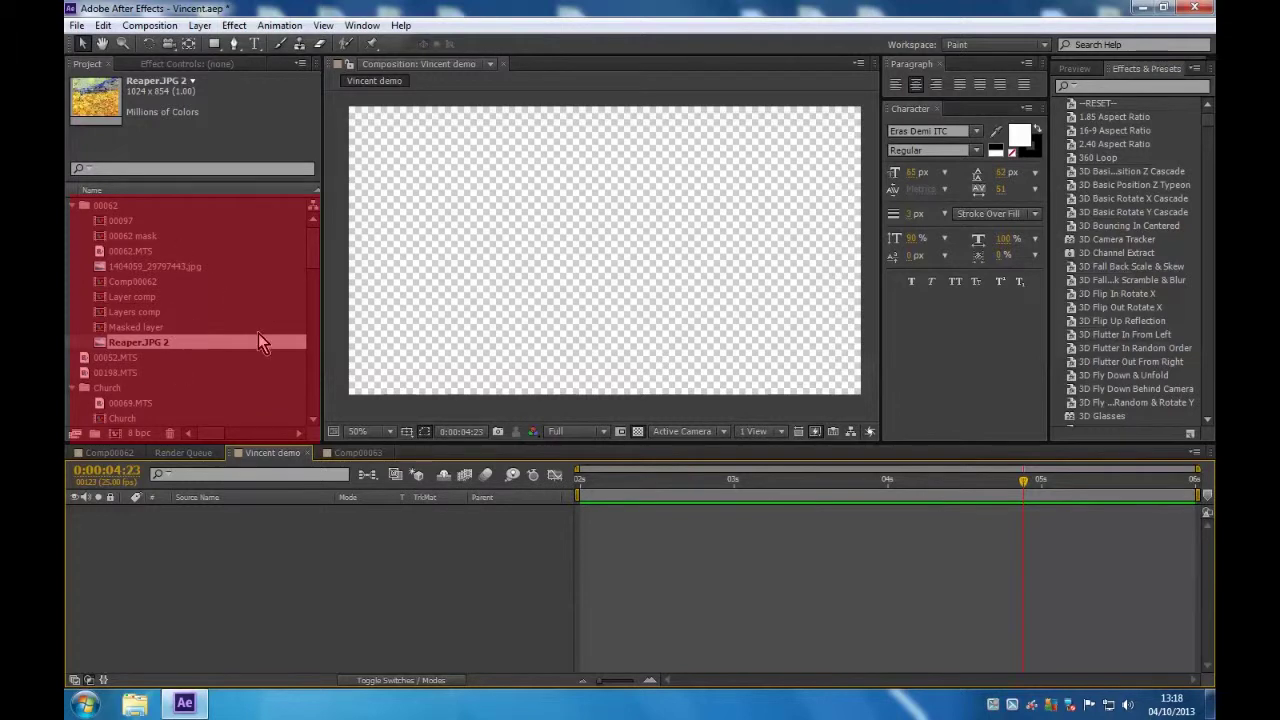
scroll(258, 333, "down", 5)
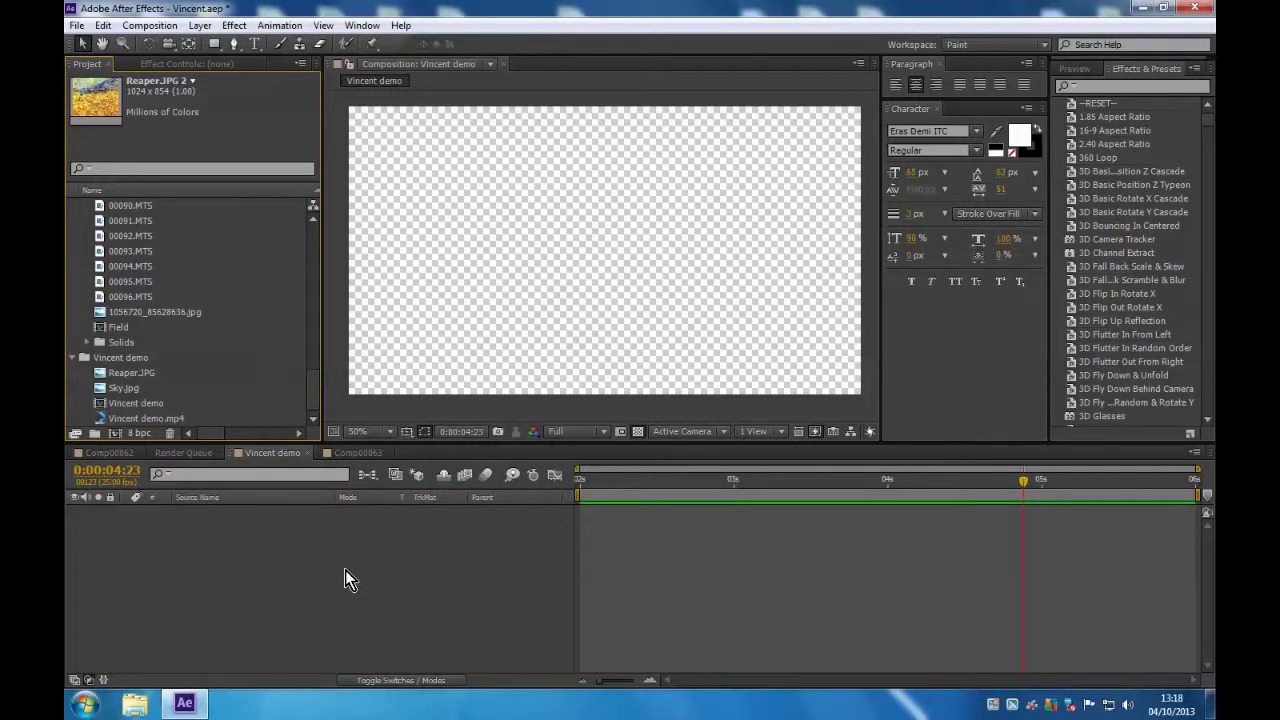
left_click(98, 418)
left_click_drag(99, 420, 549, 335)
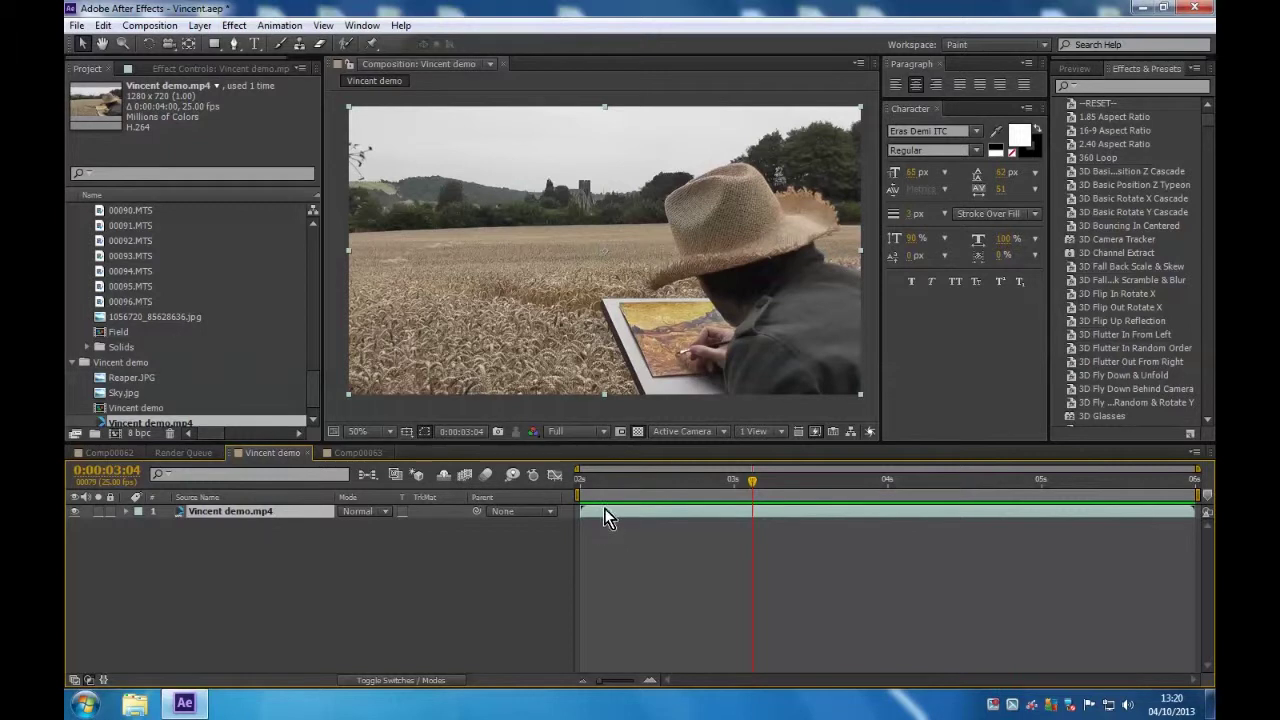
Duplicate the Vincent demo.mp4 layer twice, hide the lowest copy and leave the top copy selected.
key("ctrl+d")
key("ctrl+d")
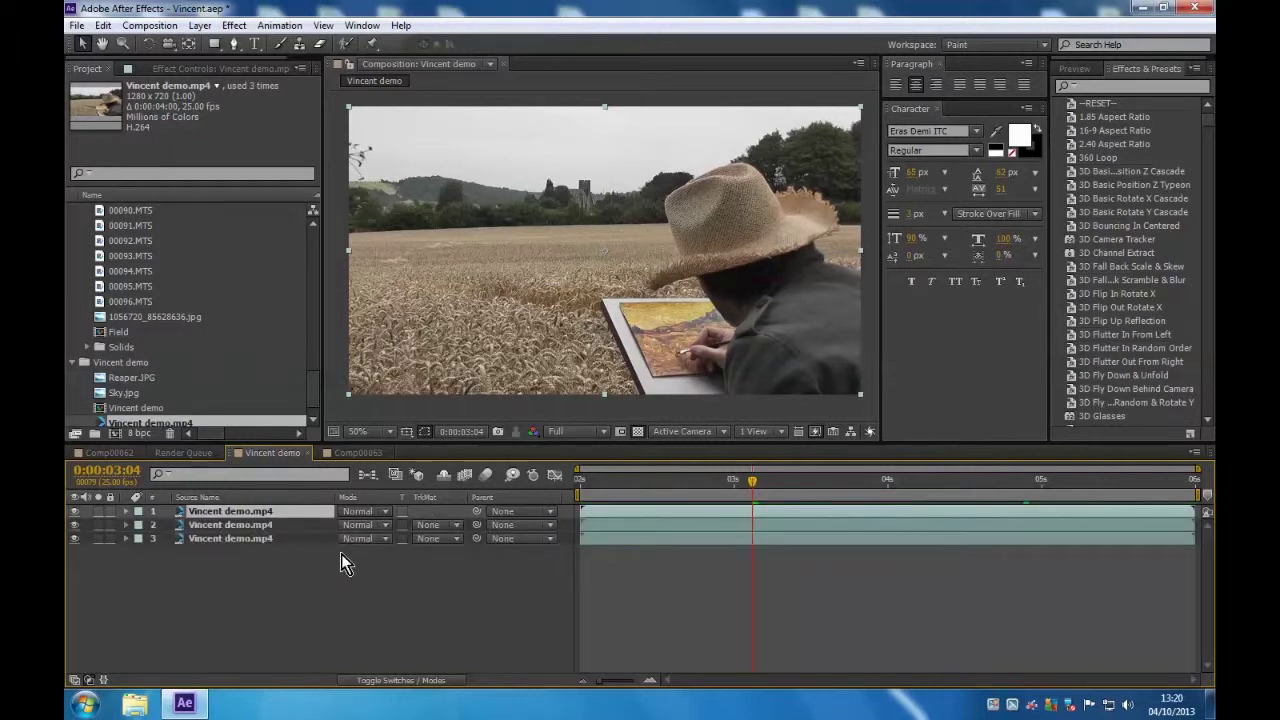
left_click(605, 541)
key("ctrl+Up")
key("ctrl+Up")
left_click(74, 538)
Apply the Colorama colour correction effect to the top footage layer with the Ramp Grey palette, and compare it with the original.
left_click(238, 27)
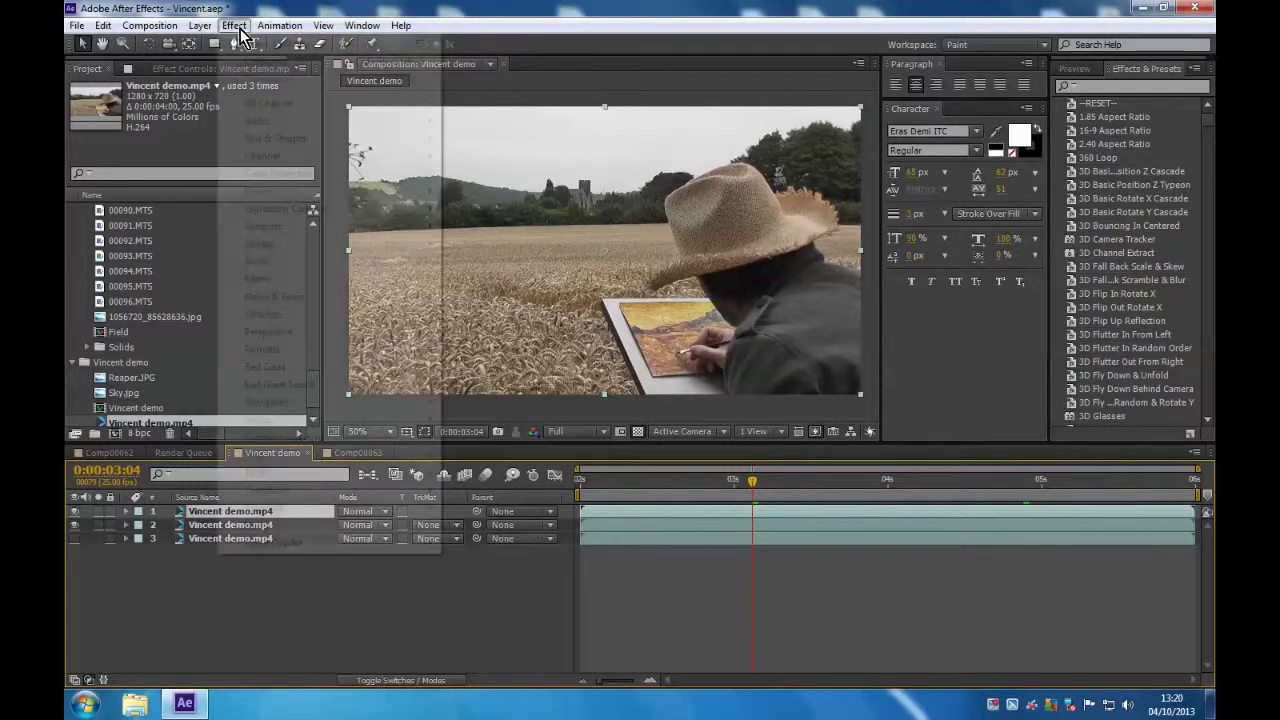
mouse_move(366, 174)
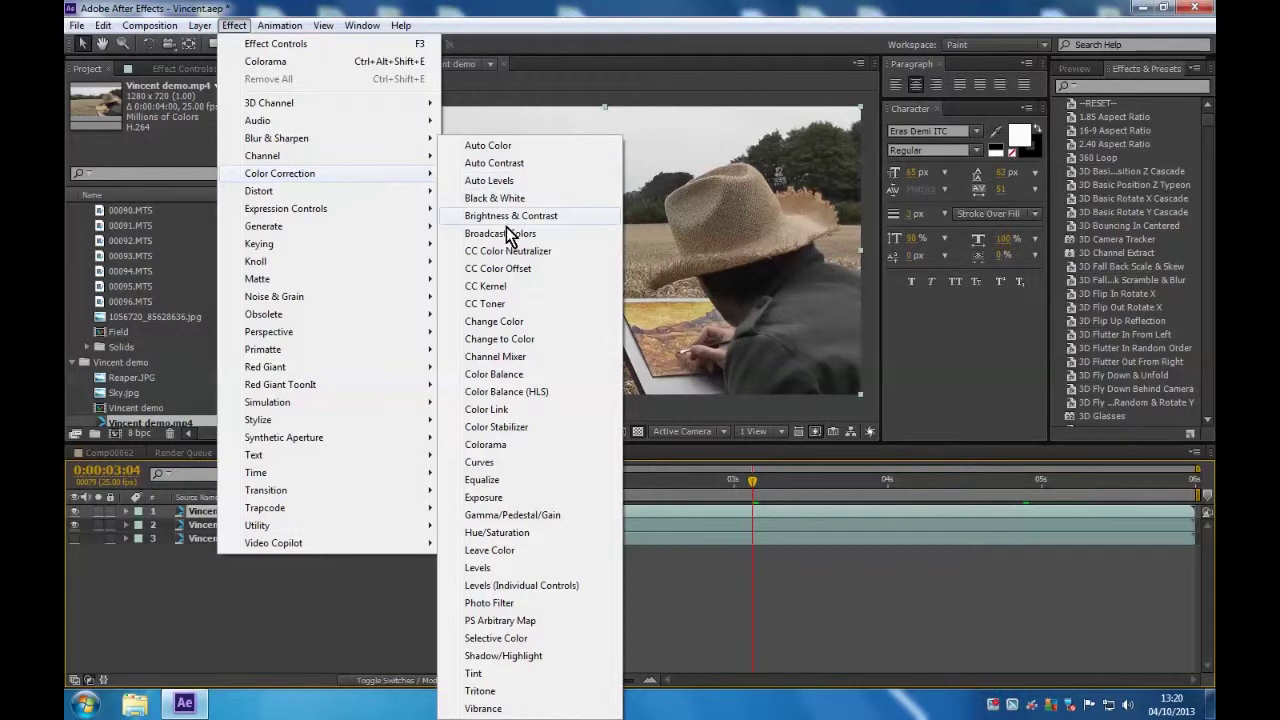
left_click(502, 443)
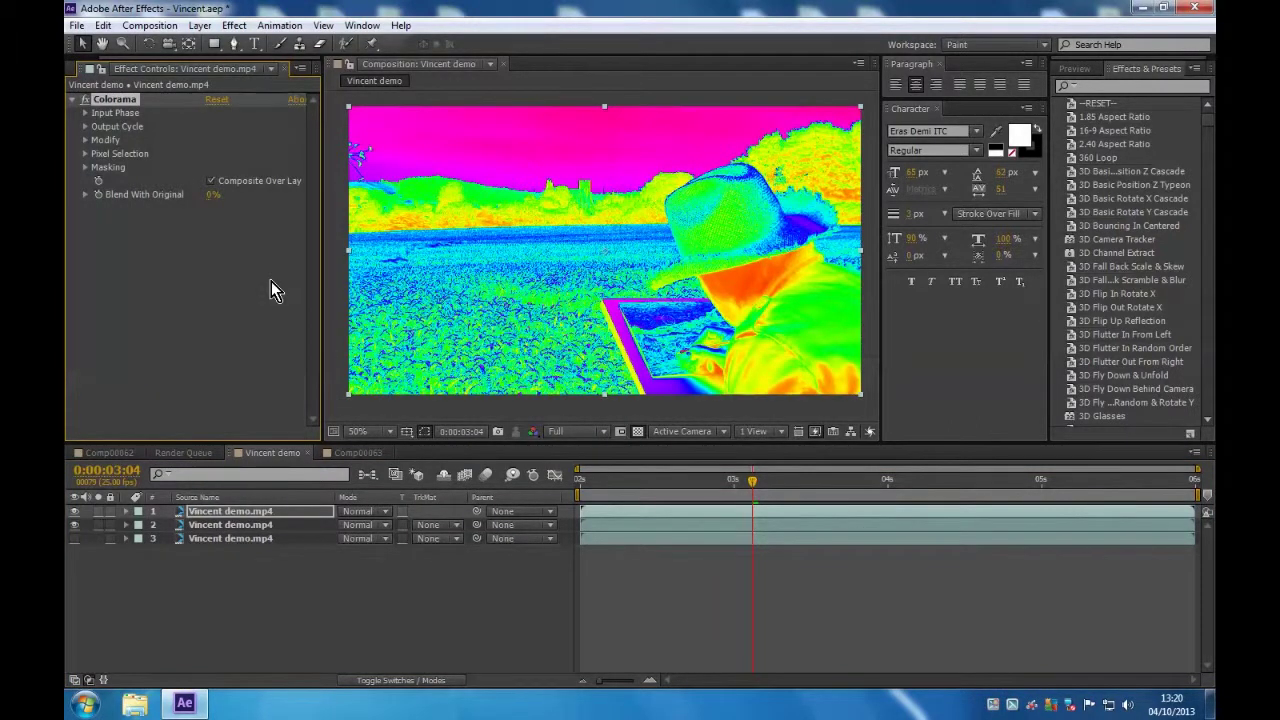
left_click(87, 127)
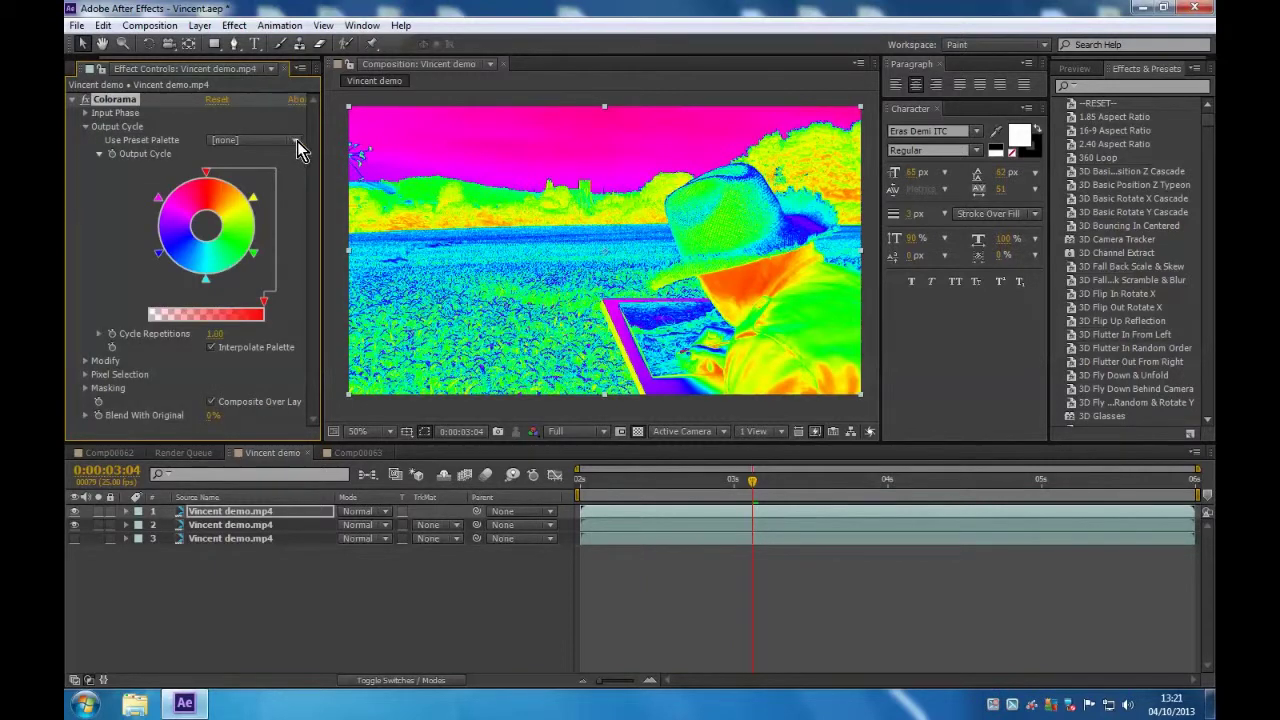
left_click(296, 142)
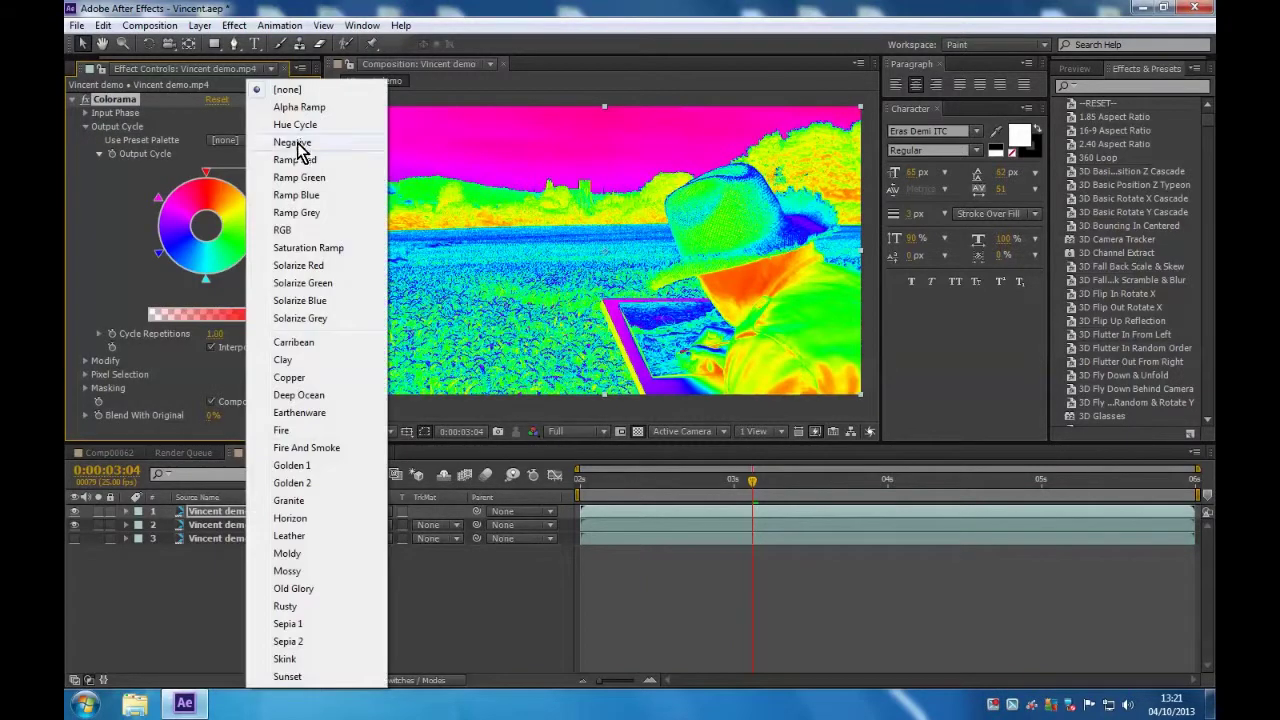
left_click(306, 214)
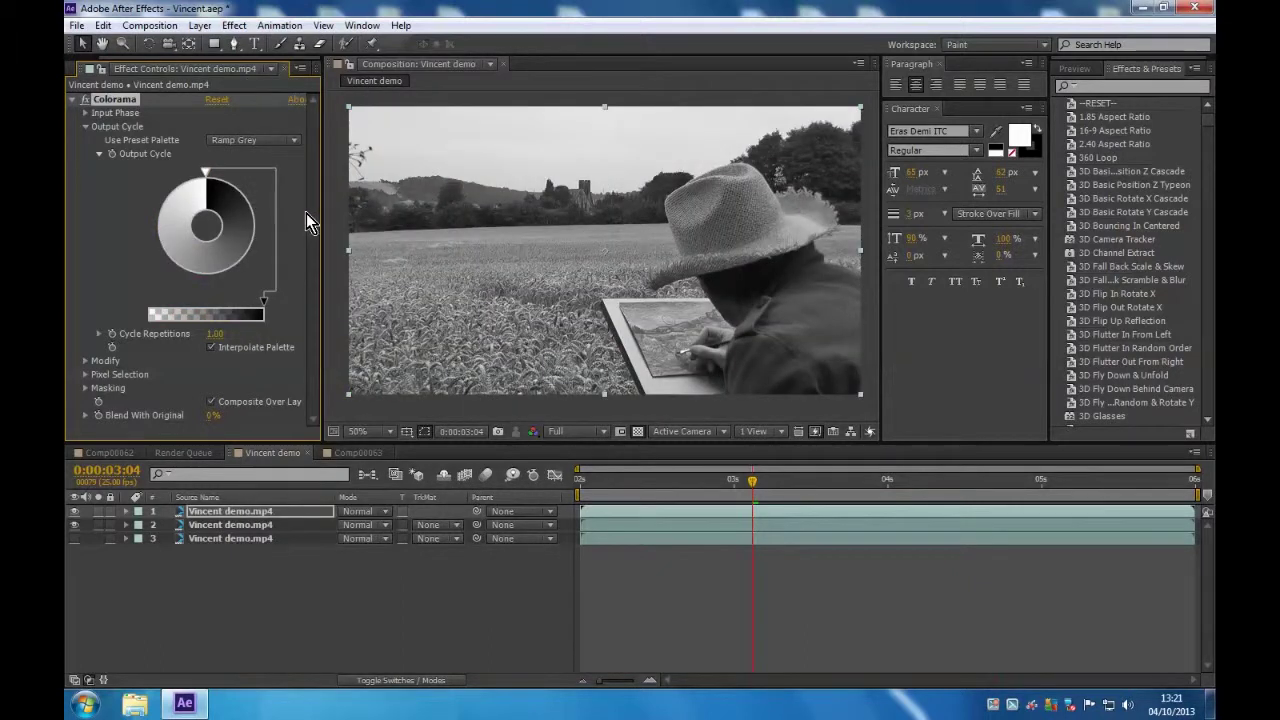
left_click(75, 511)
left_click(75, 511)
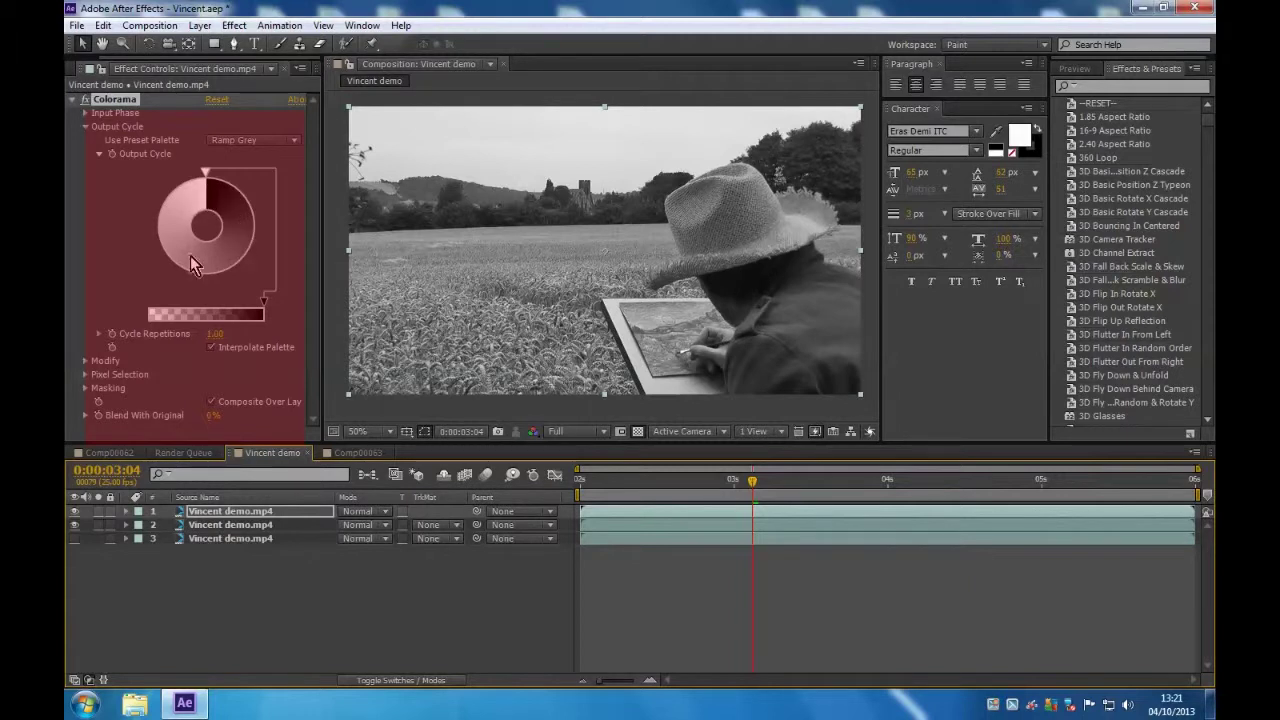
Add a black colour point to Colorama's output cycle and move it round the wheel until everything except the sky is black.
left_click(238, 190)
left_click(84, 216)
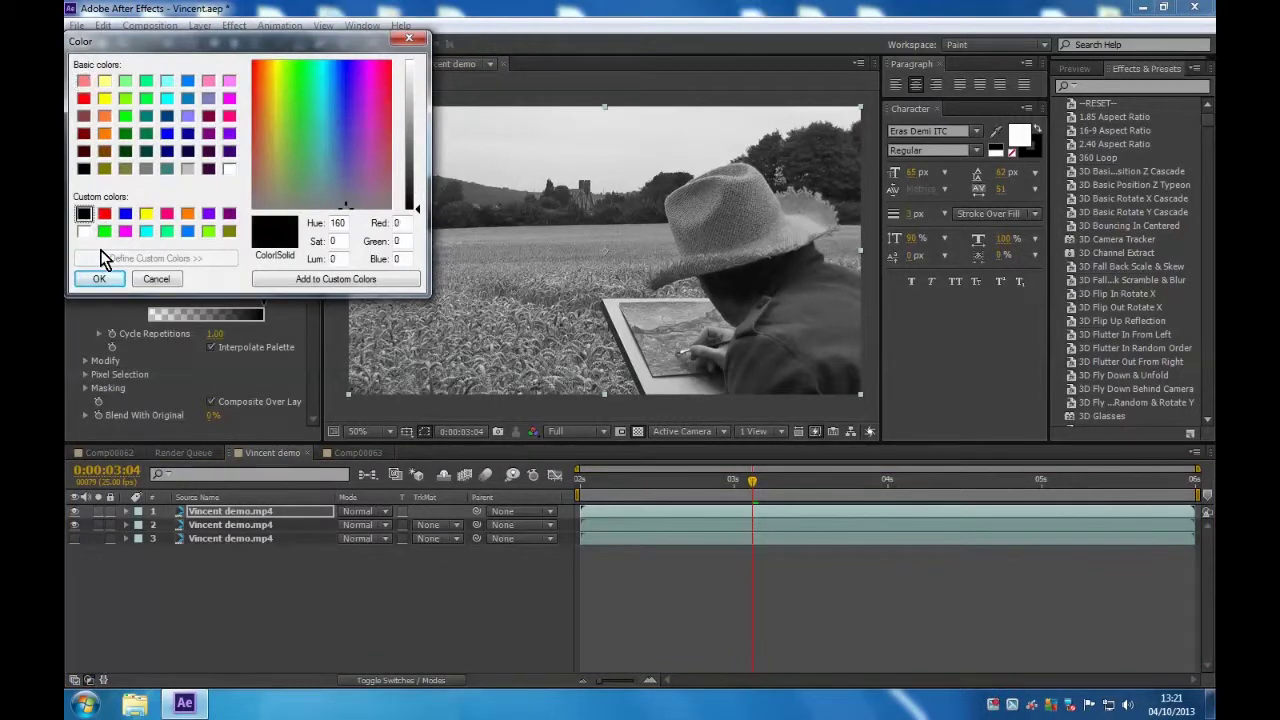
left_click(99, 278)
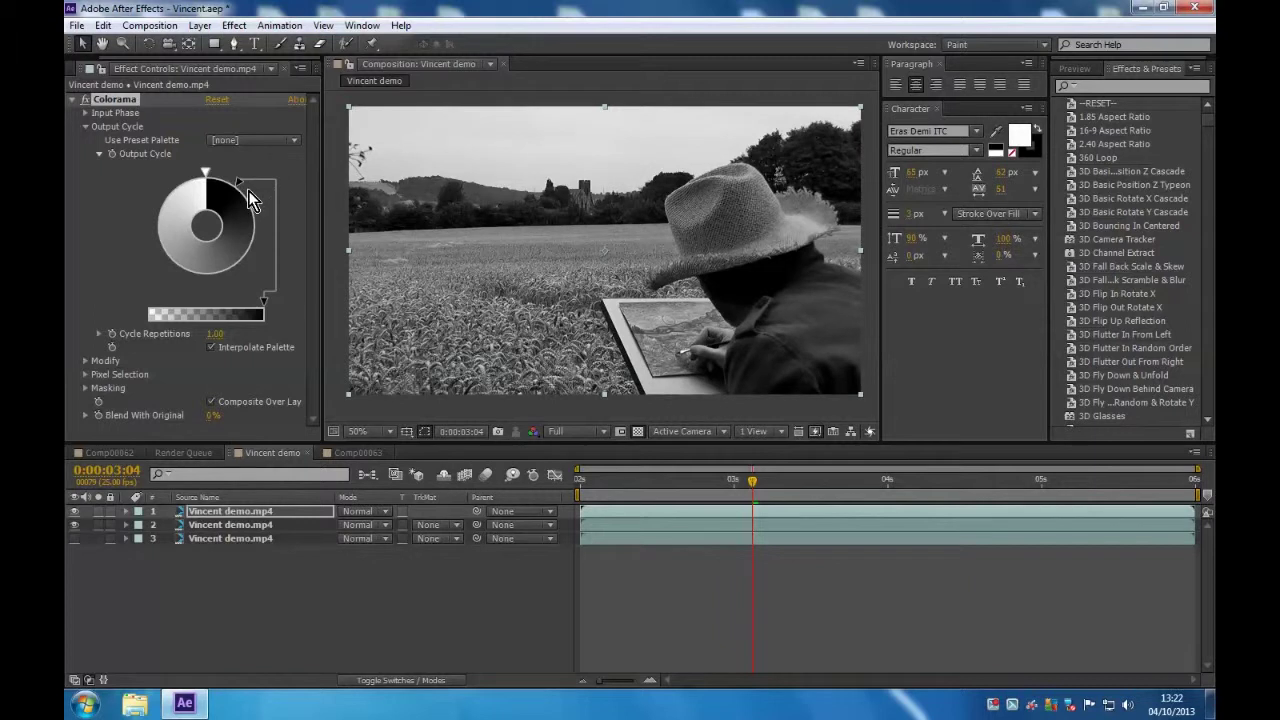
mouse_move(248, 195)
left_mouse_down()
mouse_move(266, 237)
mouse_move(242, 285)
mouse_move(238, 272)
mouse_move(196, 290)
mouse_move(171, 280)
mouse_move(150, 250)
mouse_move(157, 228)
mouse_move(138, 245)
left_mouse_up()
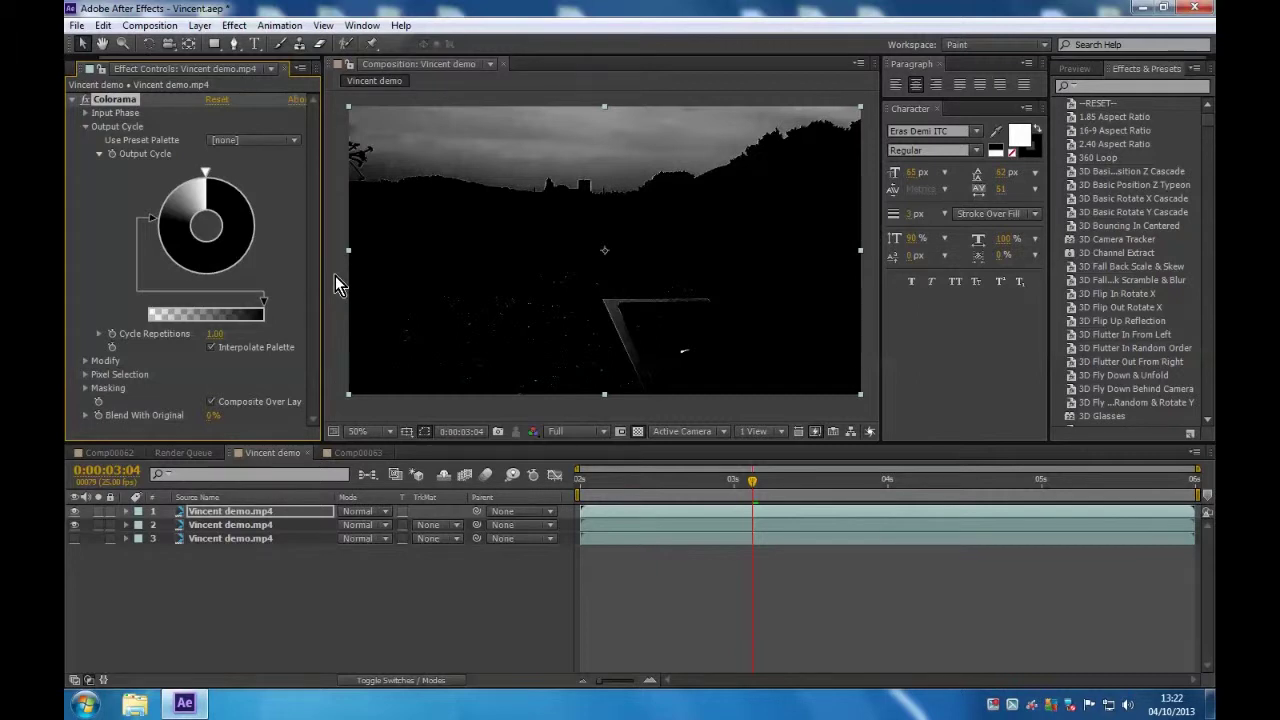
Add a white colour point to Colorama's output cycle right beside the black one for a hard-edged sky matte, and compare with the footage.
double_click(188, 184)
left_click(230, 169)
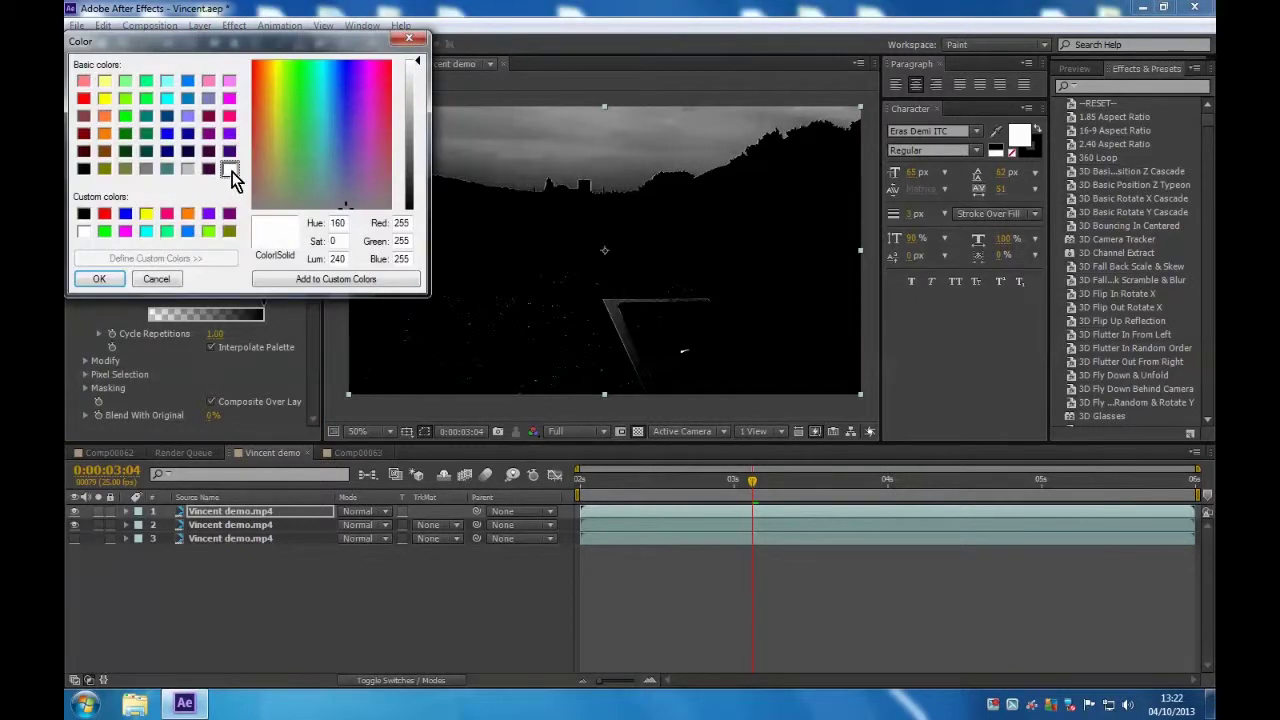
left_click(112, 281)
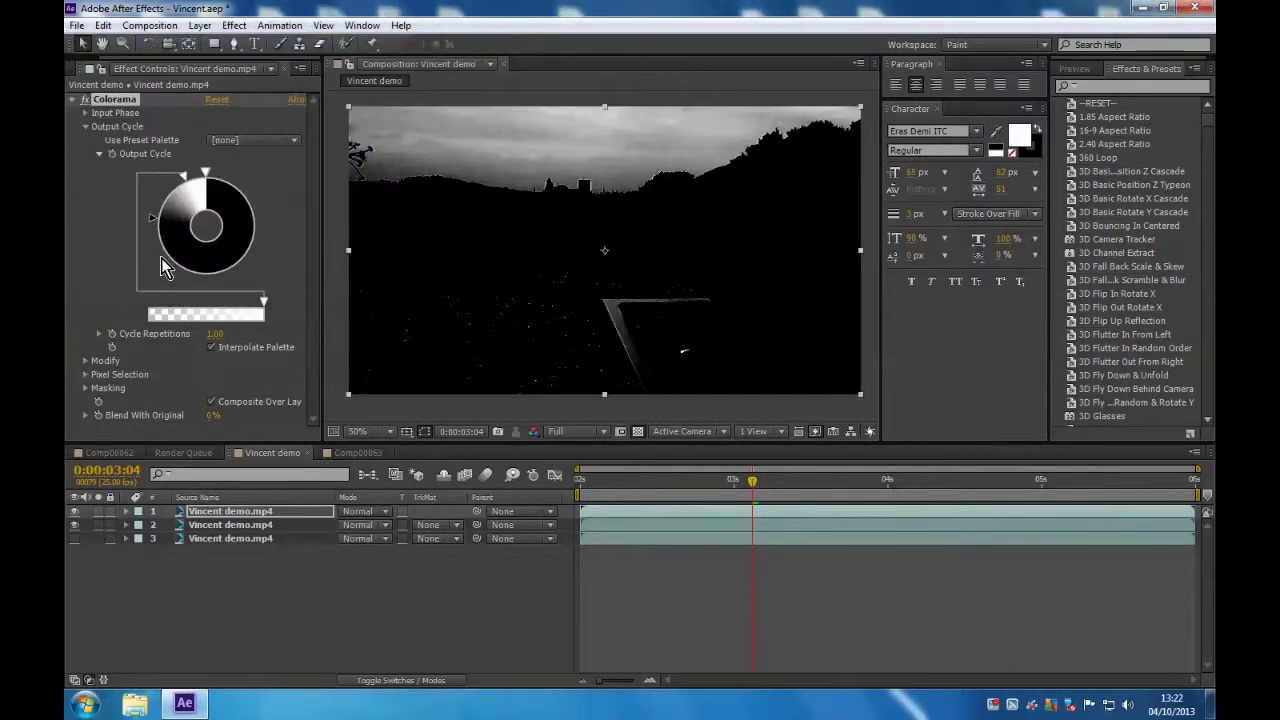
left_click_drag(176, 188, 153, 209)
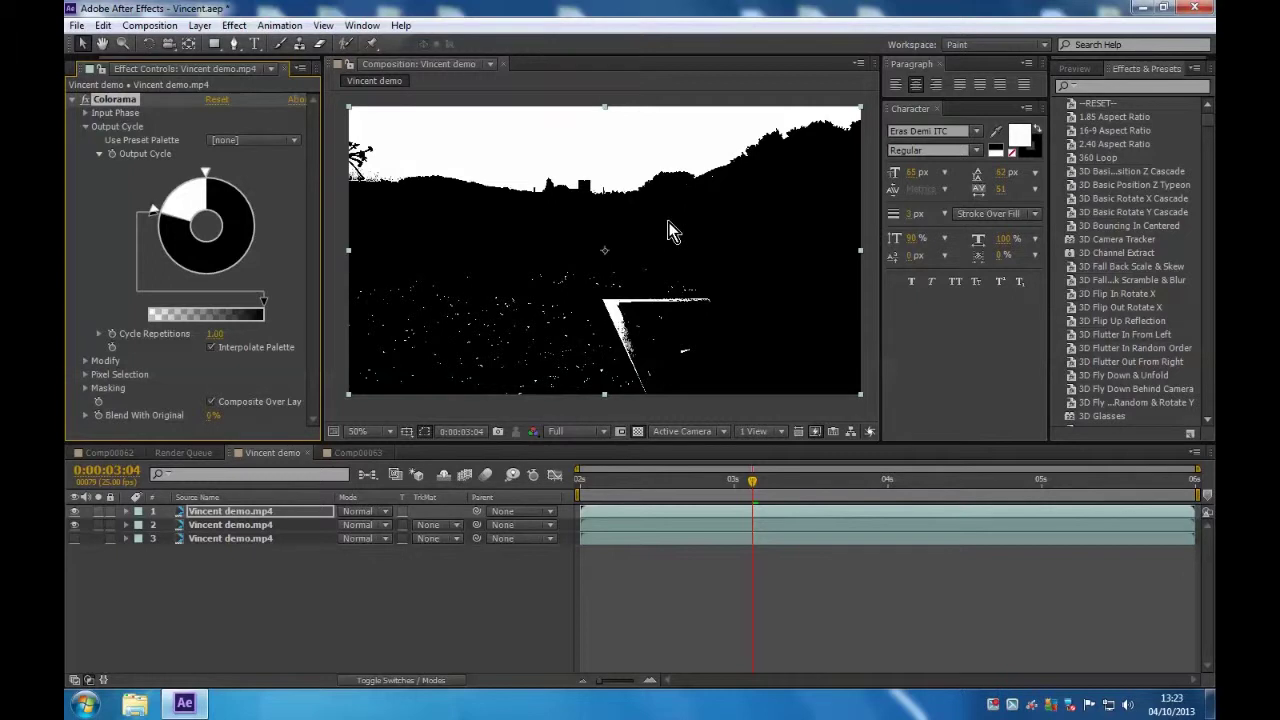
left_click(75, 511)
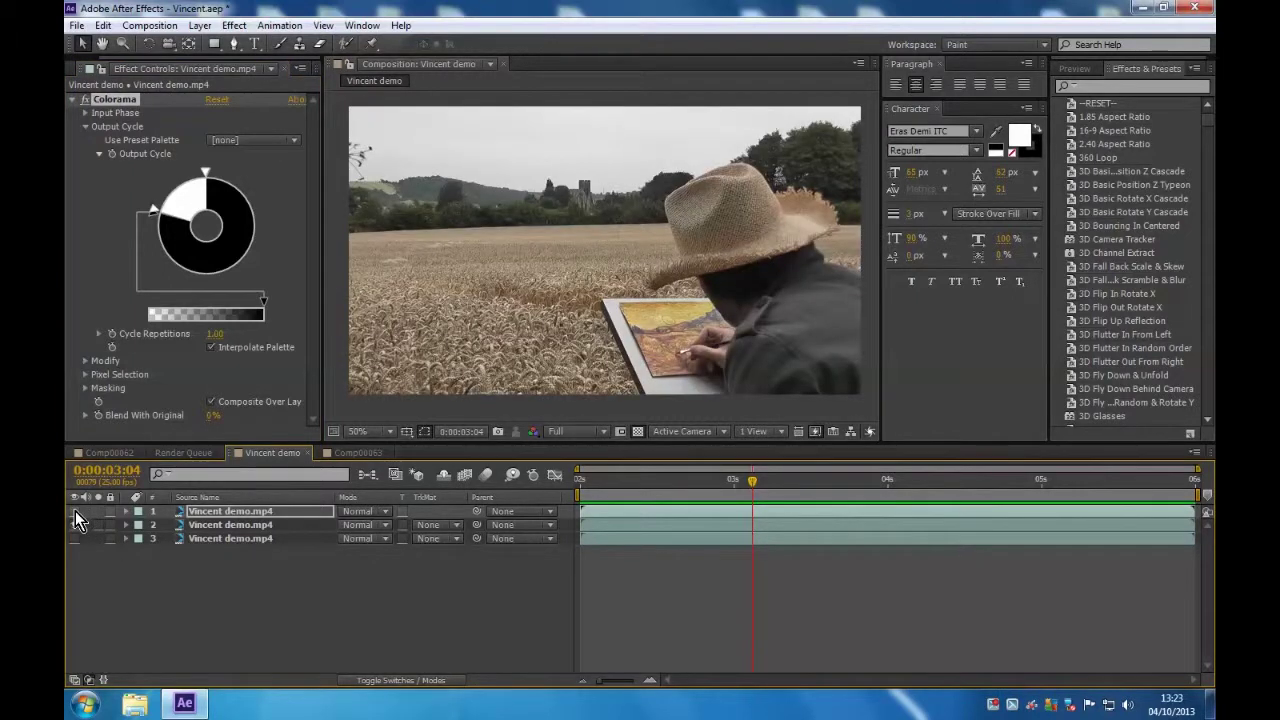
left_click(75, 511)
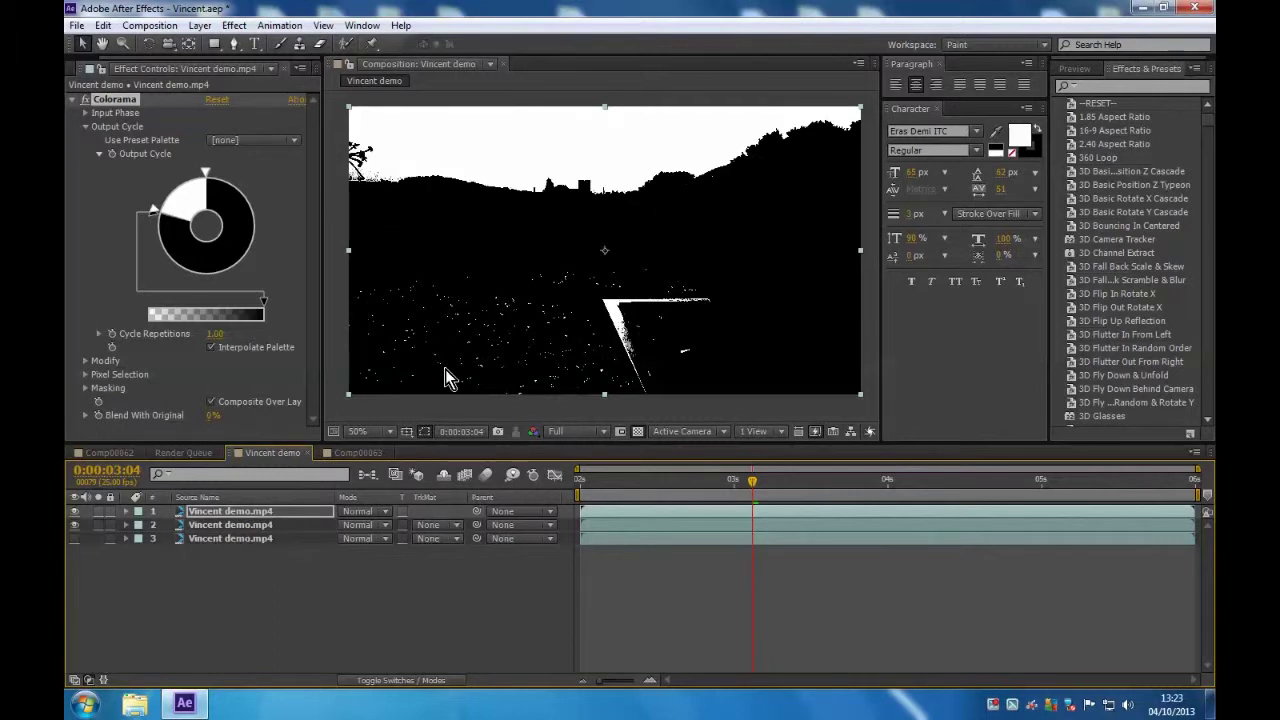
Set the second footage layer's track matte to Luma Inverted Matte "Vincent demo.mp4" to cut out the sky.
left_click(457, 528)
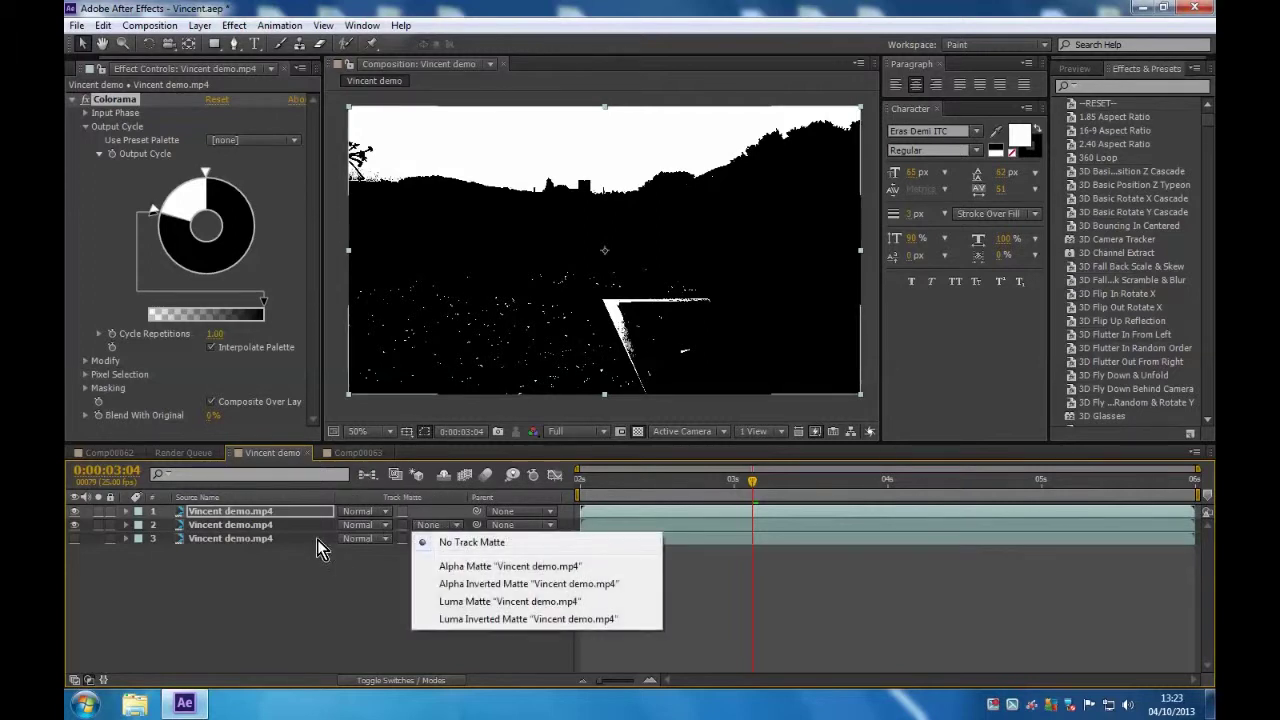
left_click(474, 619)
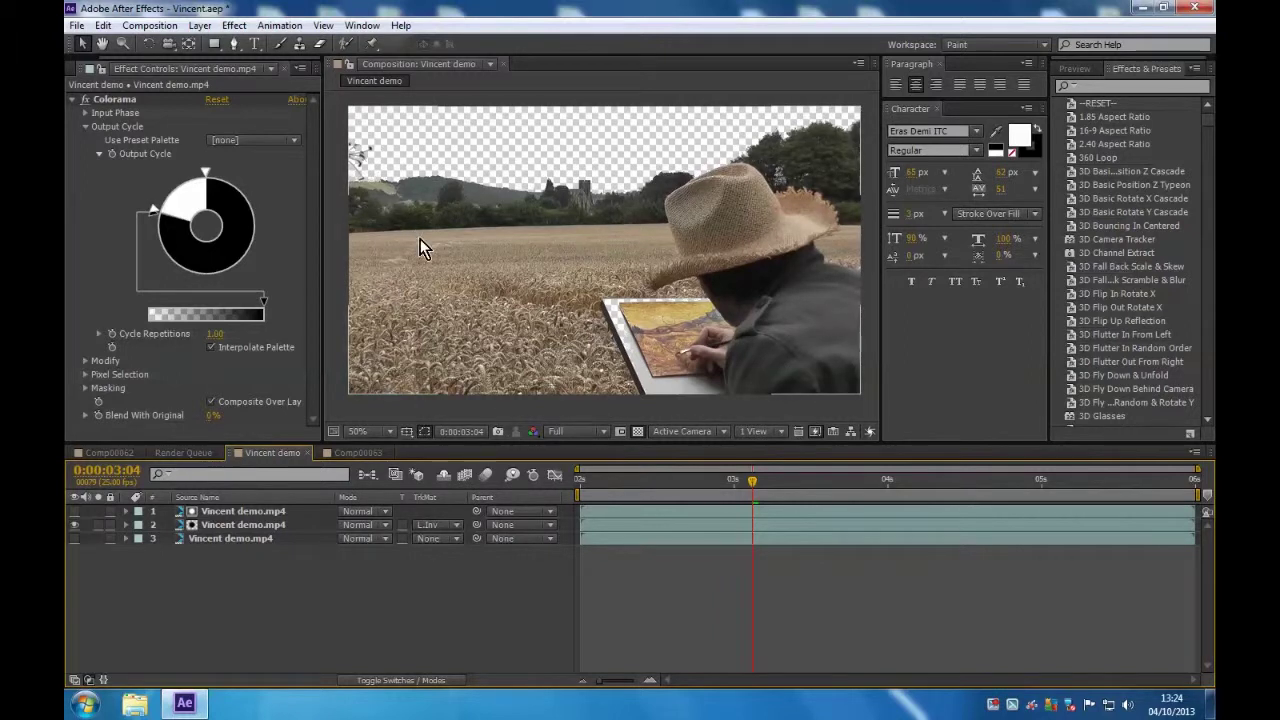
left_click(640, 440)
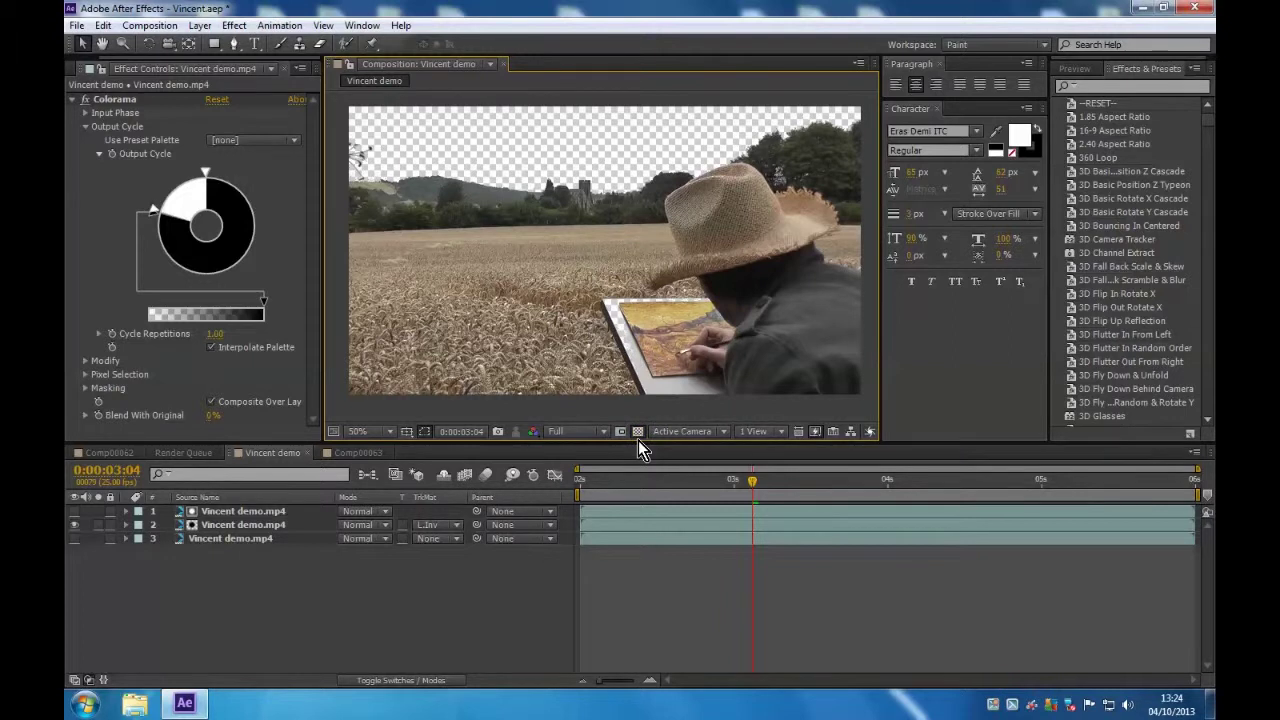
Add the Sky.jpg image from the project to the Vincent demo composition as a layer.
left_click(86, 68)
left_click(120, 393)
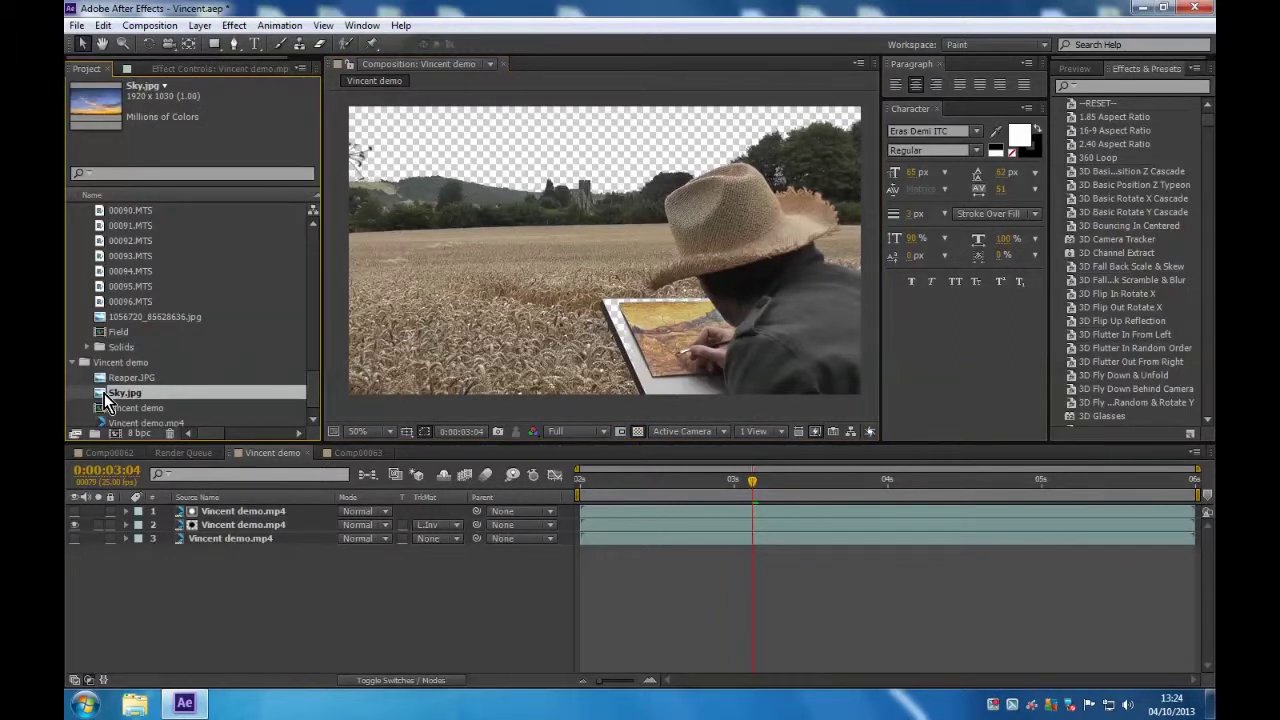
left_click_drag(104, 393, 165, 523)
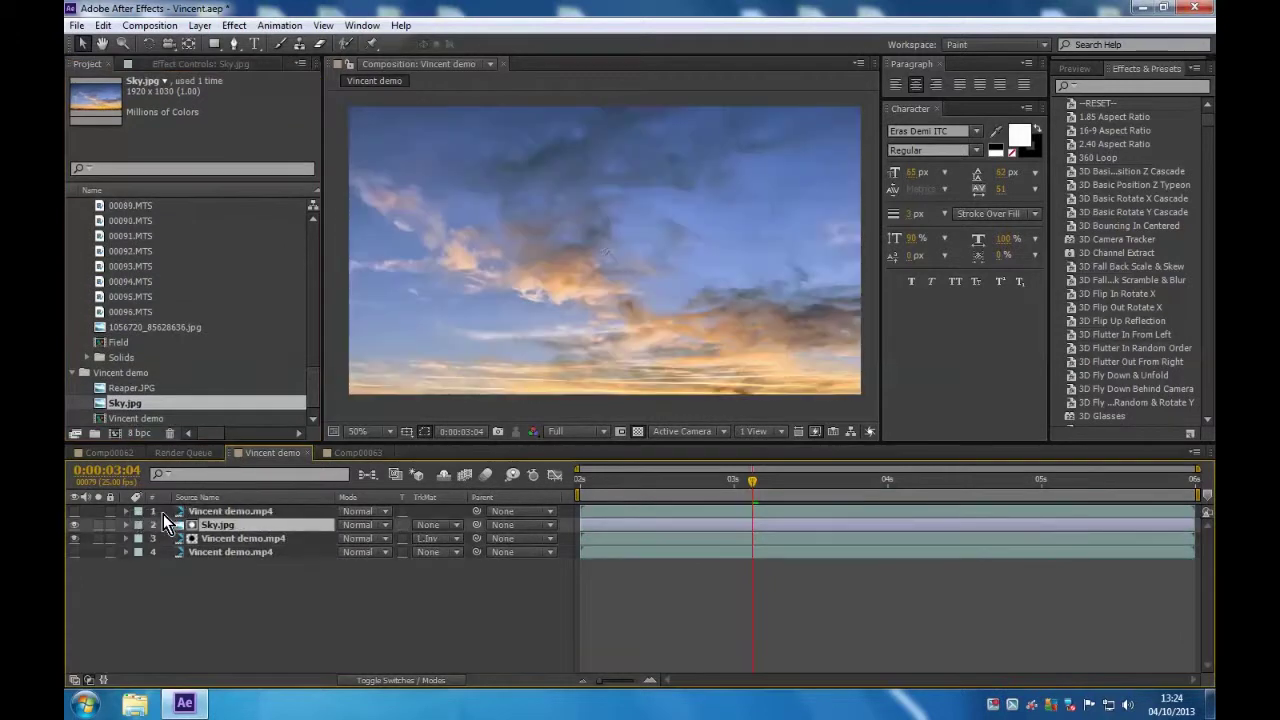
Raise the sky image in the frame and place its layer directly beneath the matted footage layer.
key("comma")
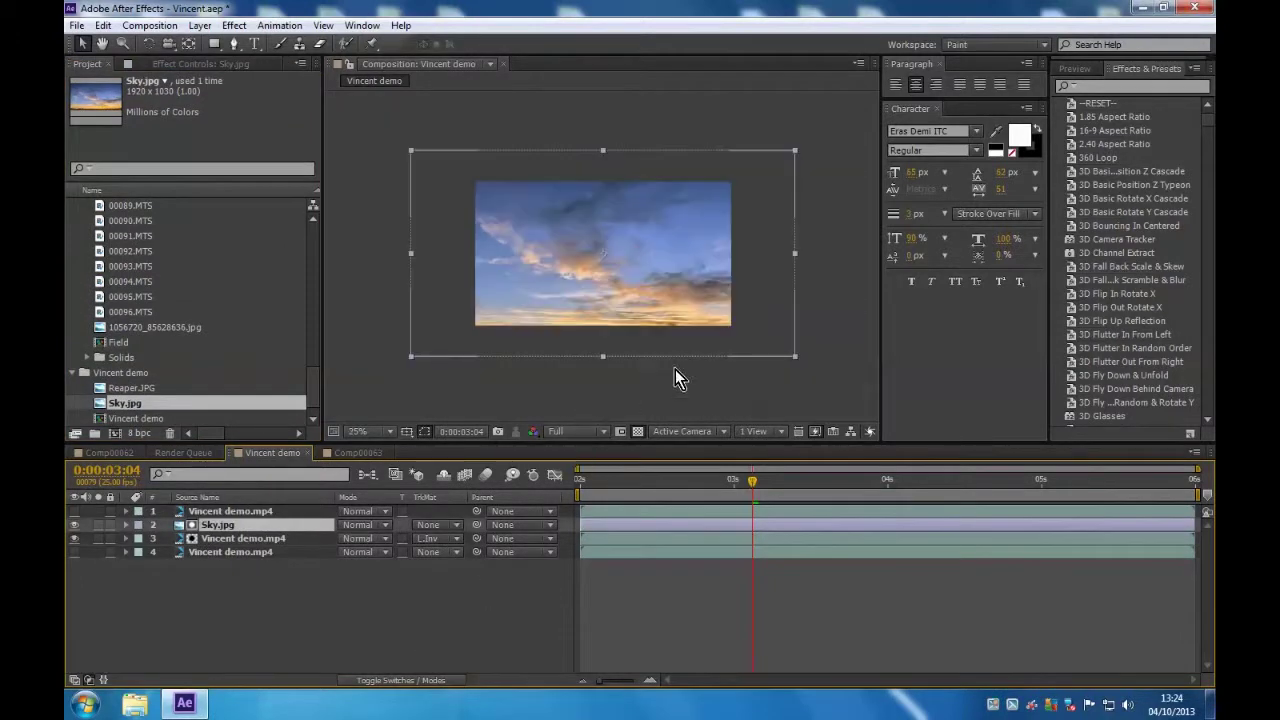
left_click_drag(749, 338, 762, 234)
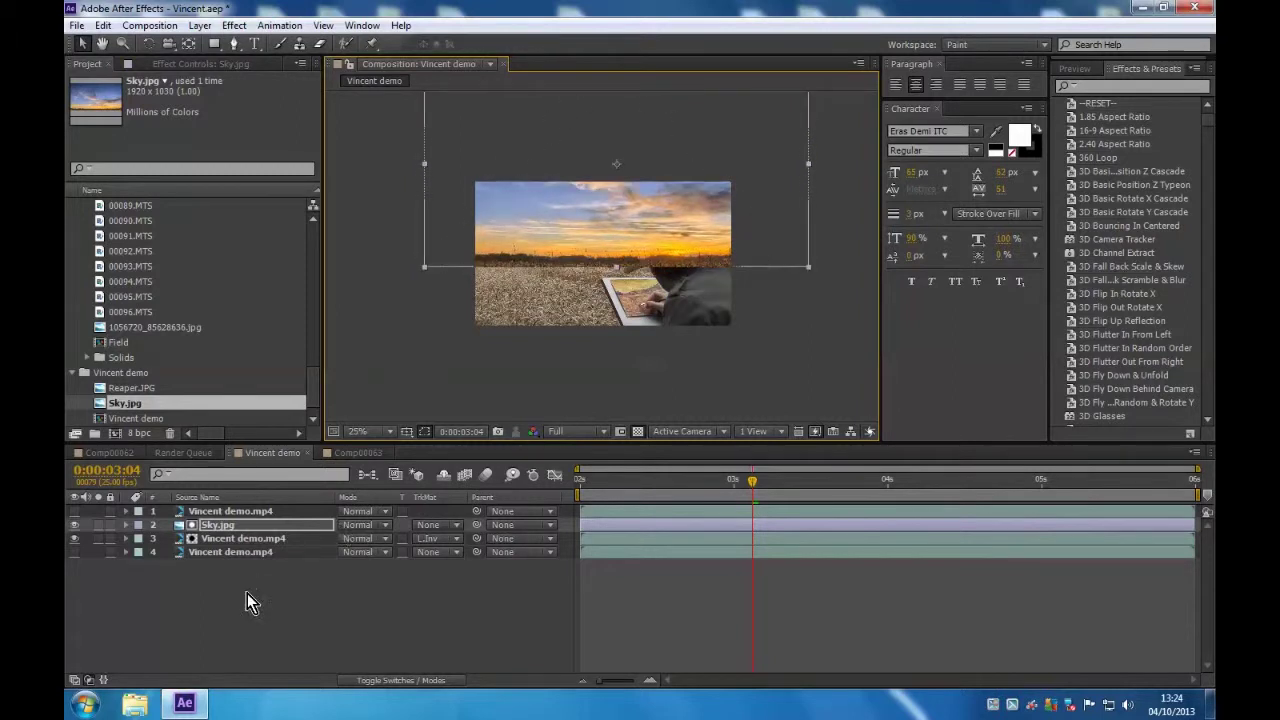
left_click_drag(210, 532, 211, 549)
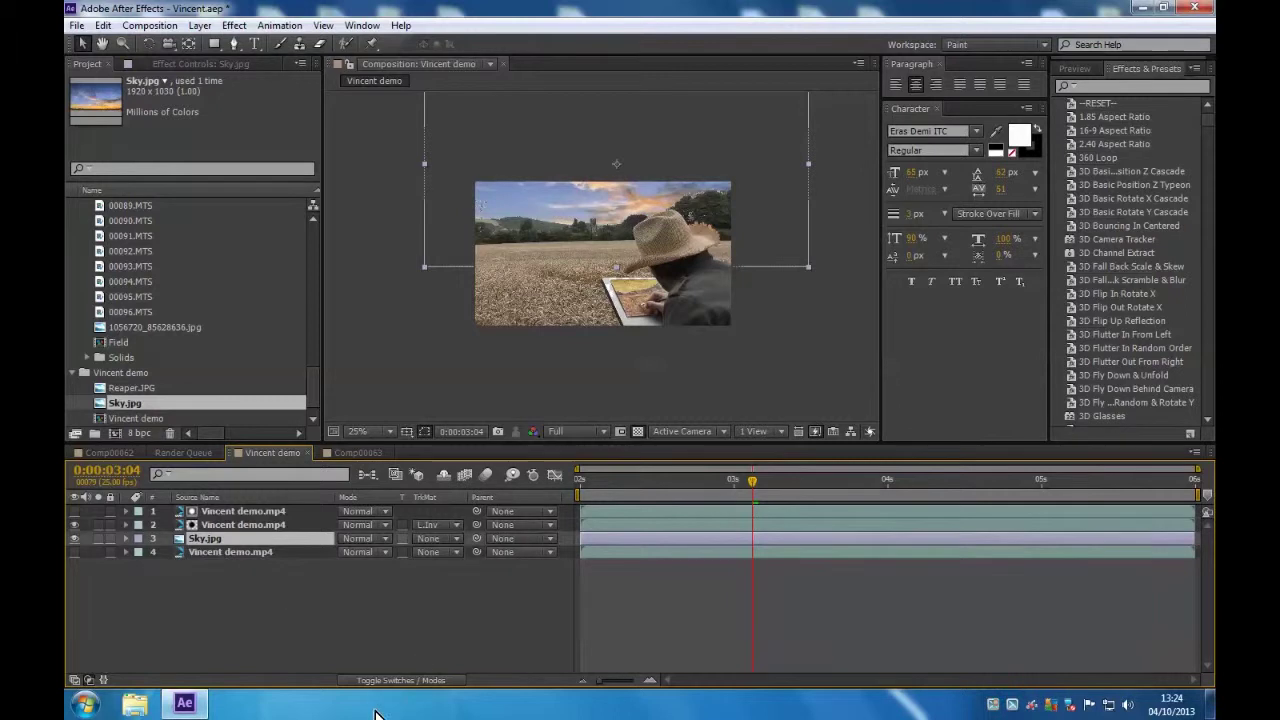
Scale the sky image down to slightly wider than the frame, then mirror it horizontally and reposition it behind the landscape.
left_click_drag(783, 360, 719, 205)
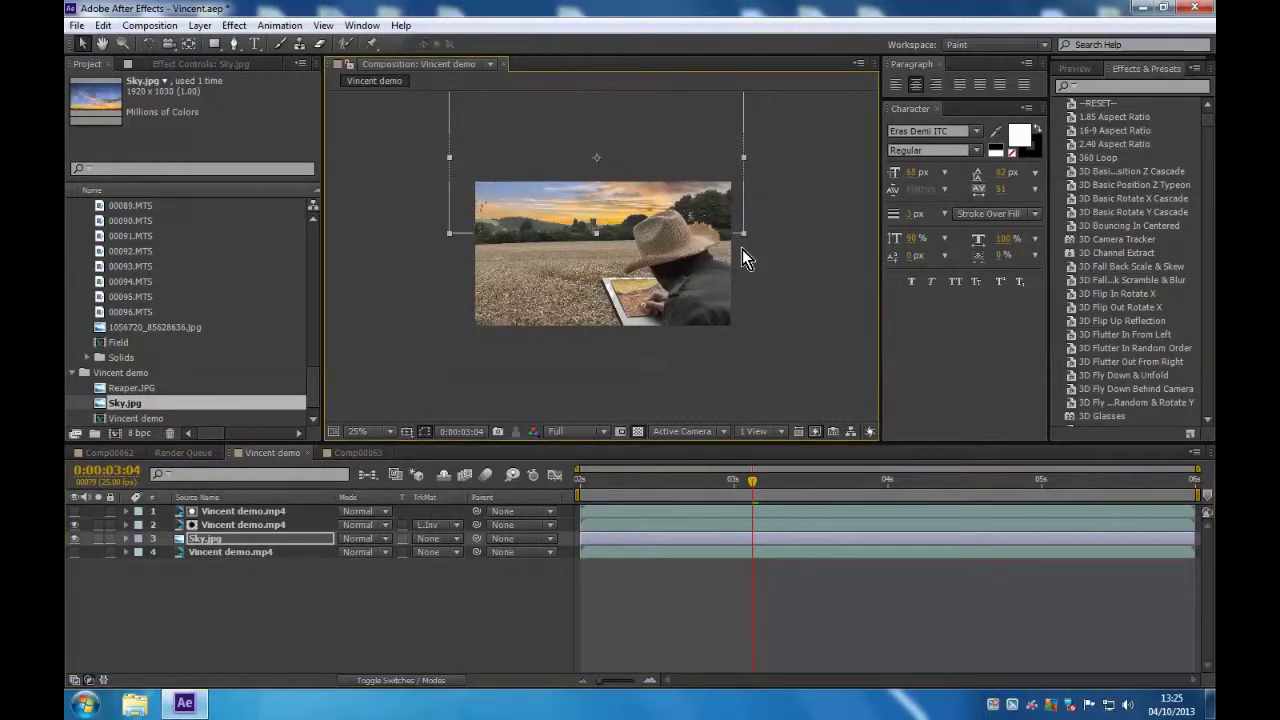
key("period")
key("period")
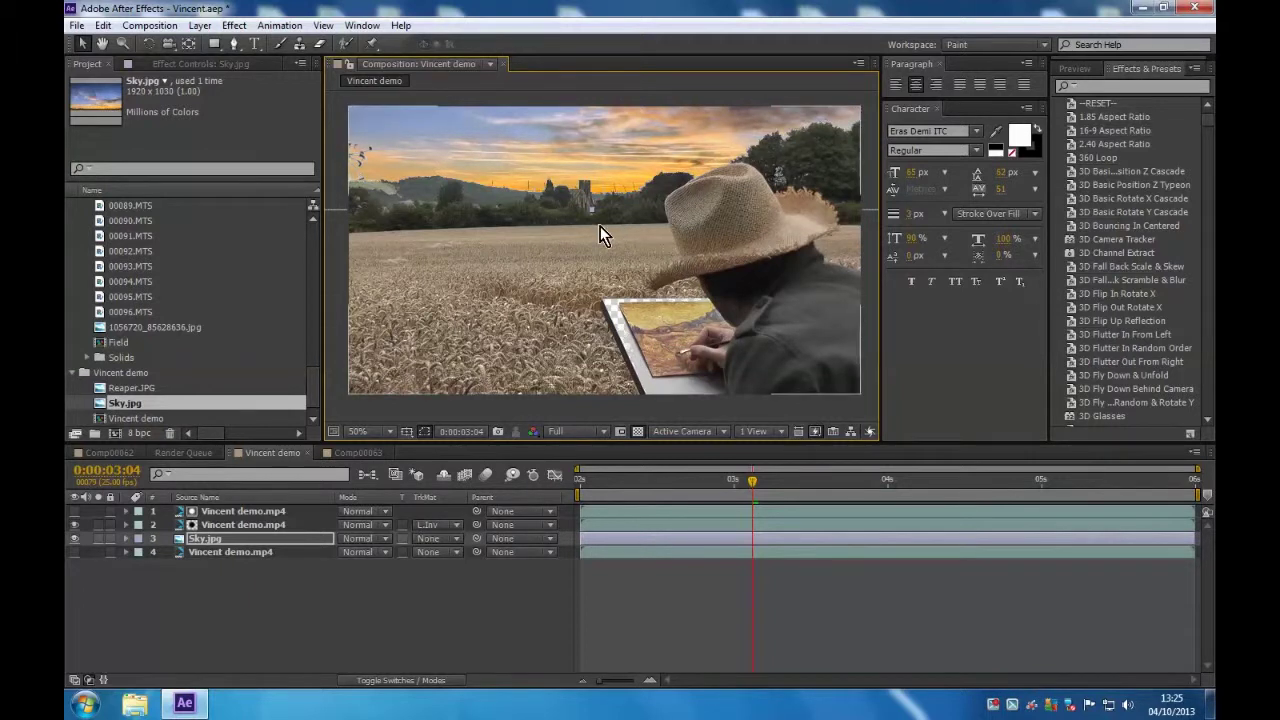
key("comma")
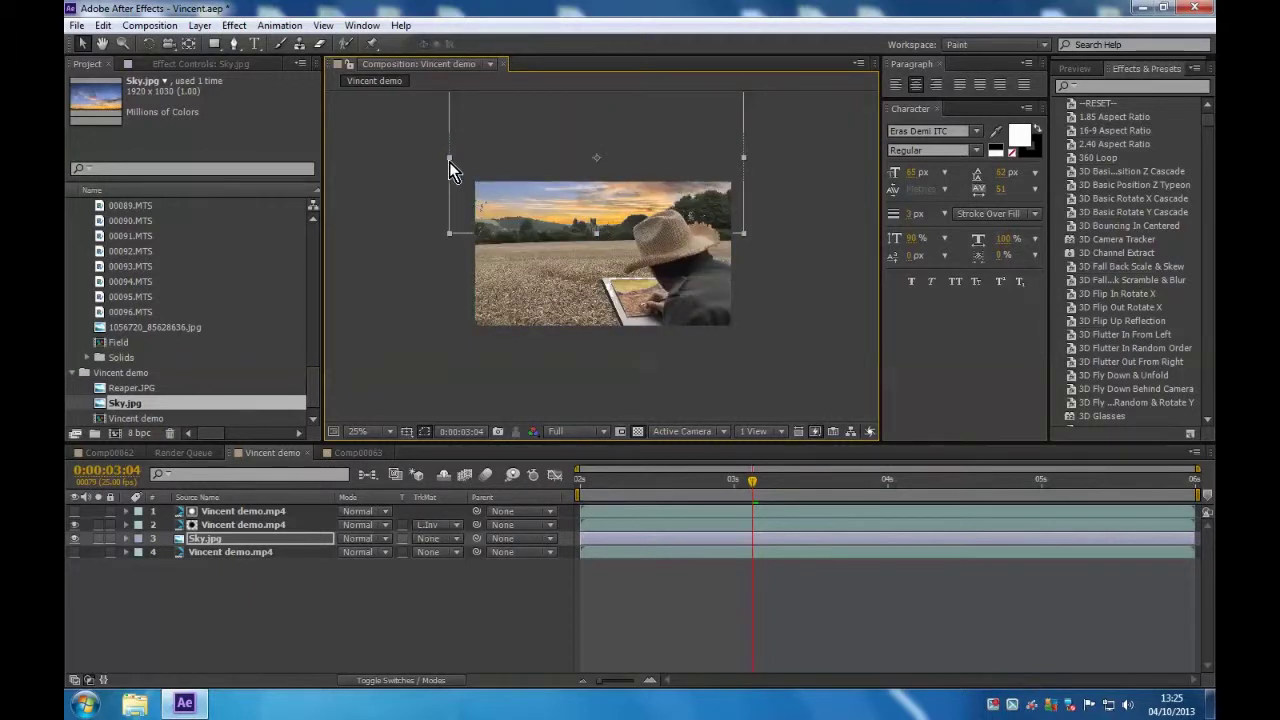
left_click_drag(451, 158, 747, 177)
mouse_move(569, 199)
left_mouse_down()
mouse_move(591, 206)
mouse_move(579, 198)
left_mouse_up()
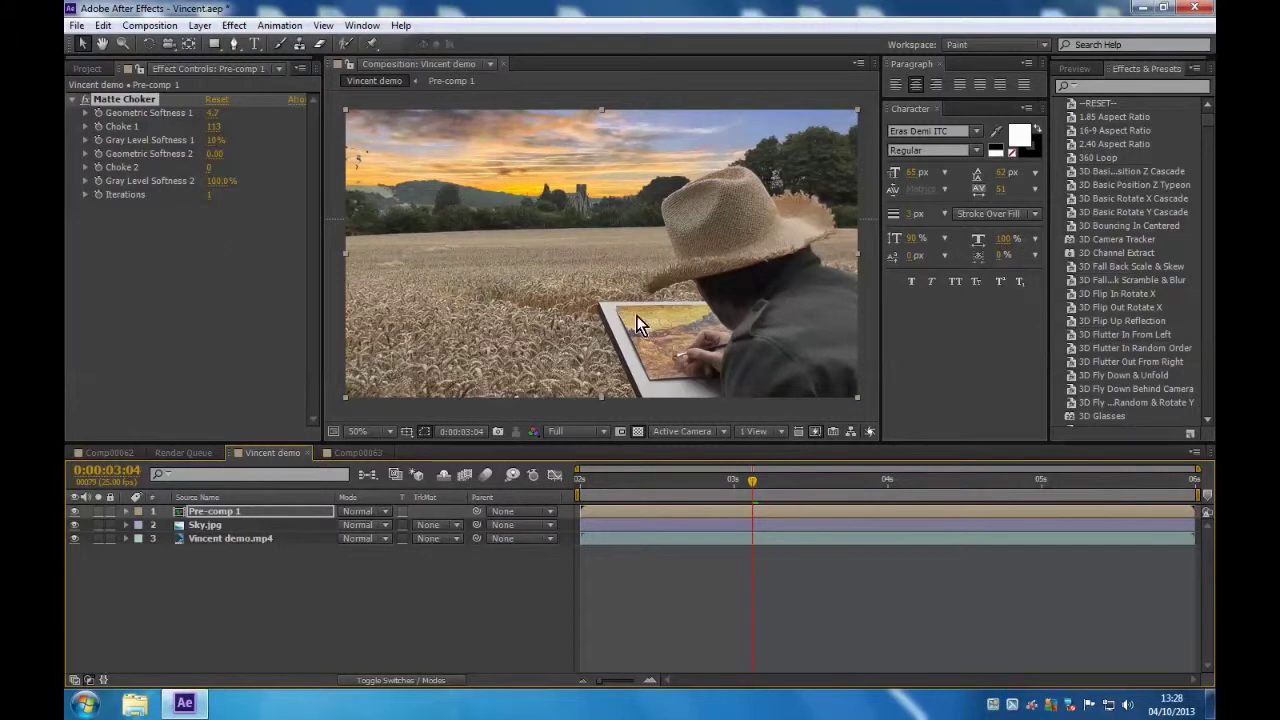
Create a black solid layer named Sun at 1280 x 720 px above the other layers in the Vincent demo composition.
left_click(205, 27)
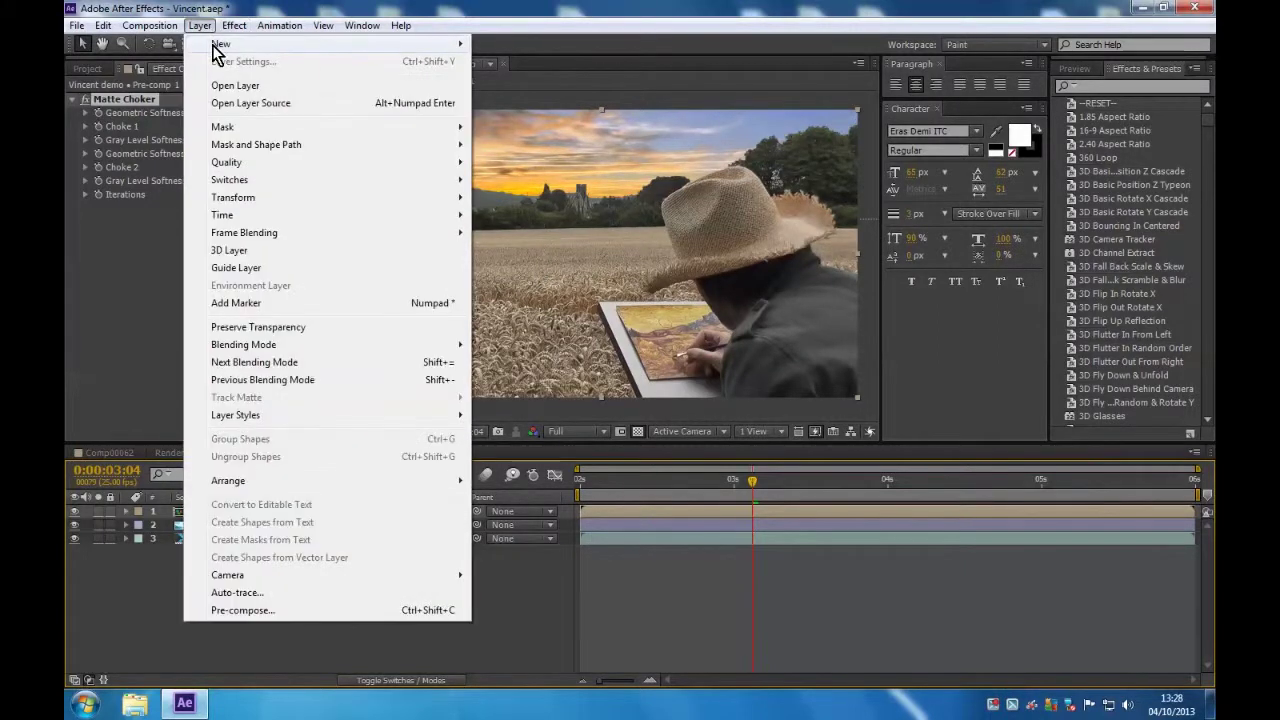
mouse_move(216, 44)
left_click(512, 64)
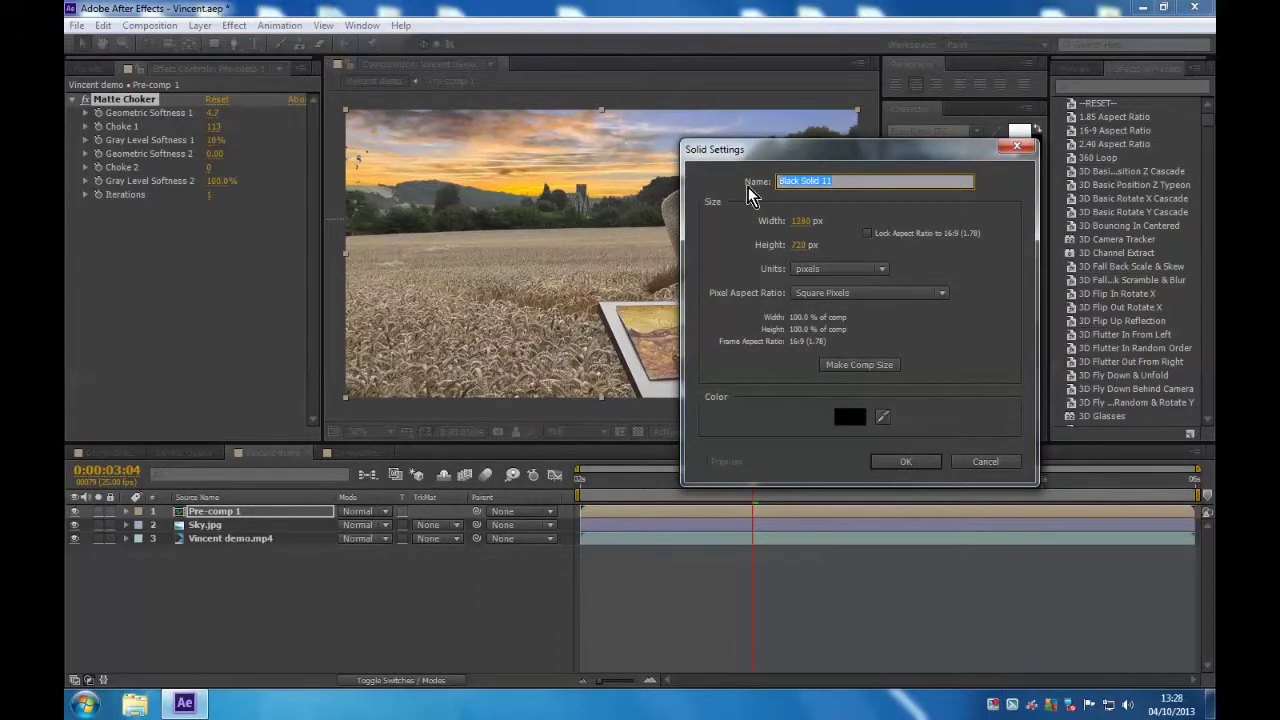
type("Sun")
left_click(903, 461)
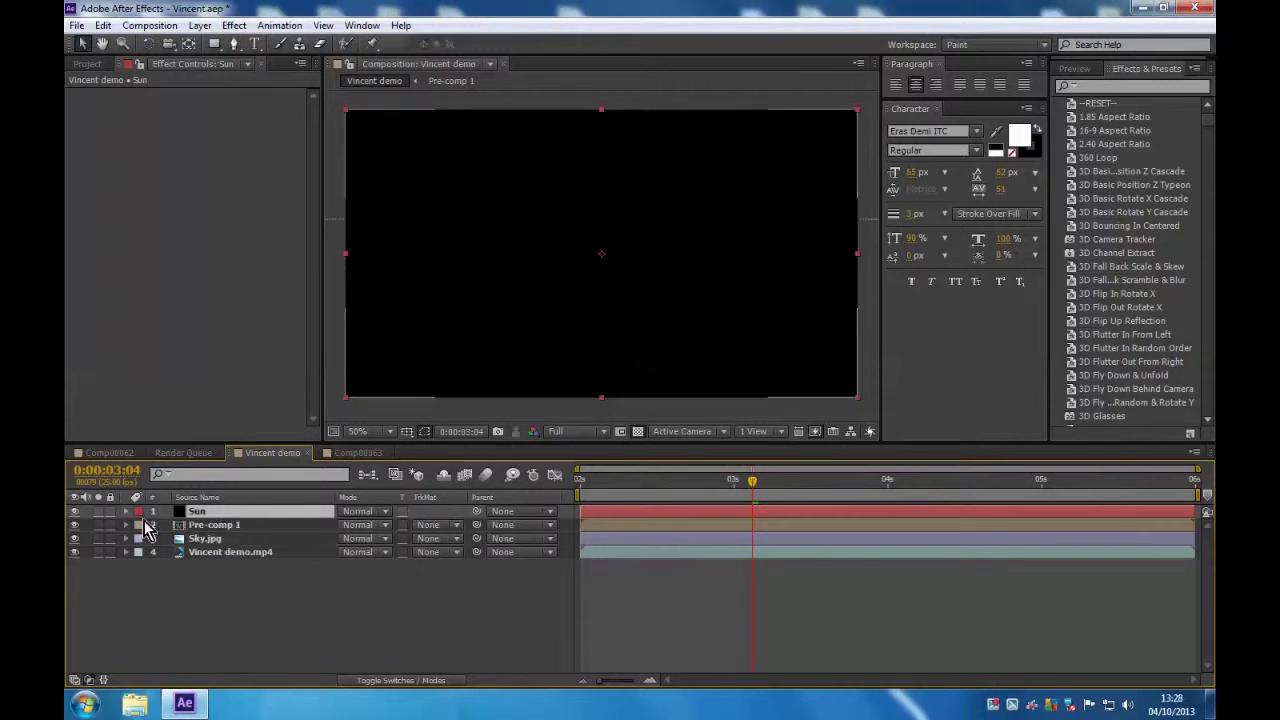
left_click(75, 511)
left_click(78, 512)
left_click(78, 512)
left_click(75, 511)
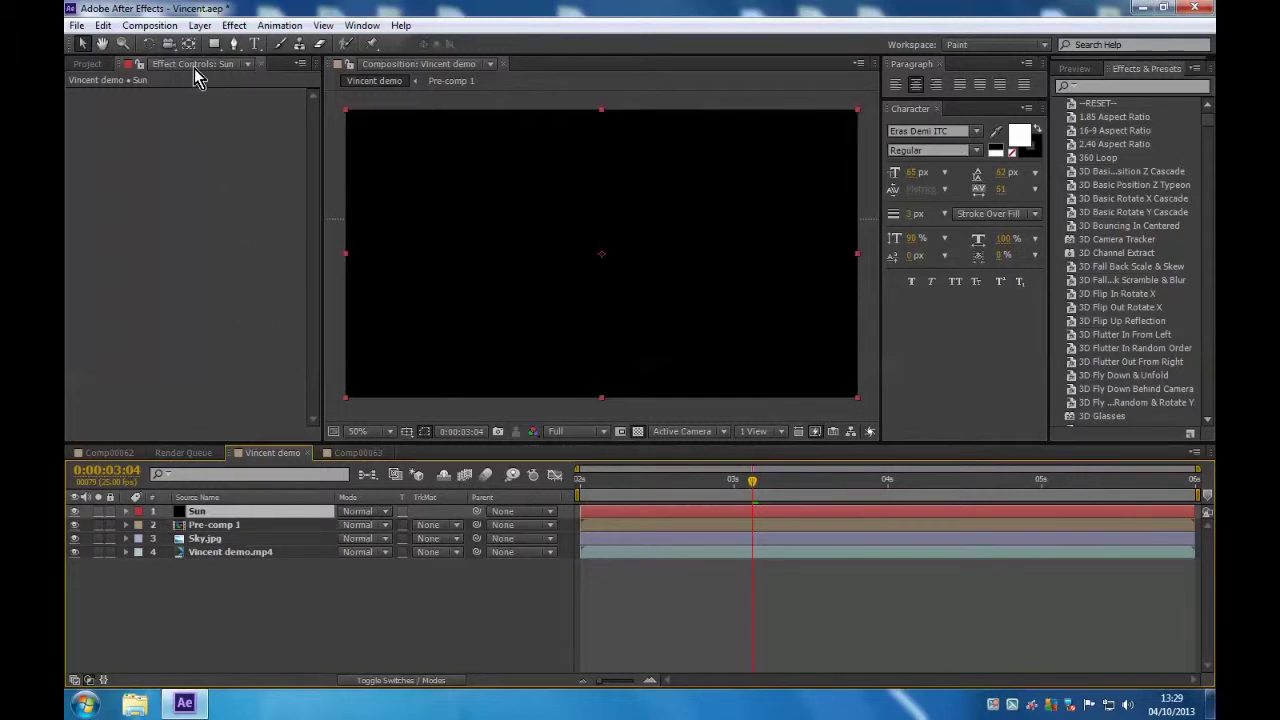
Apply the Video Copilot Optical Flares effect to the Sun layer and move the flare to about 430, 186.
left_click(236, 27)
mouse_move(274, 543)
left_click(492, 561)
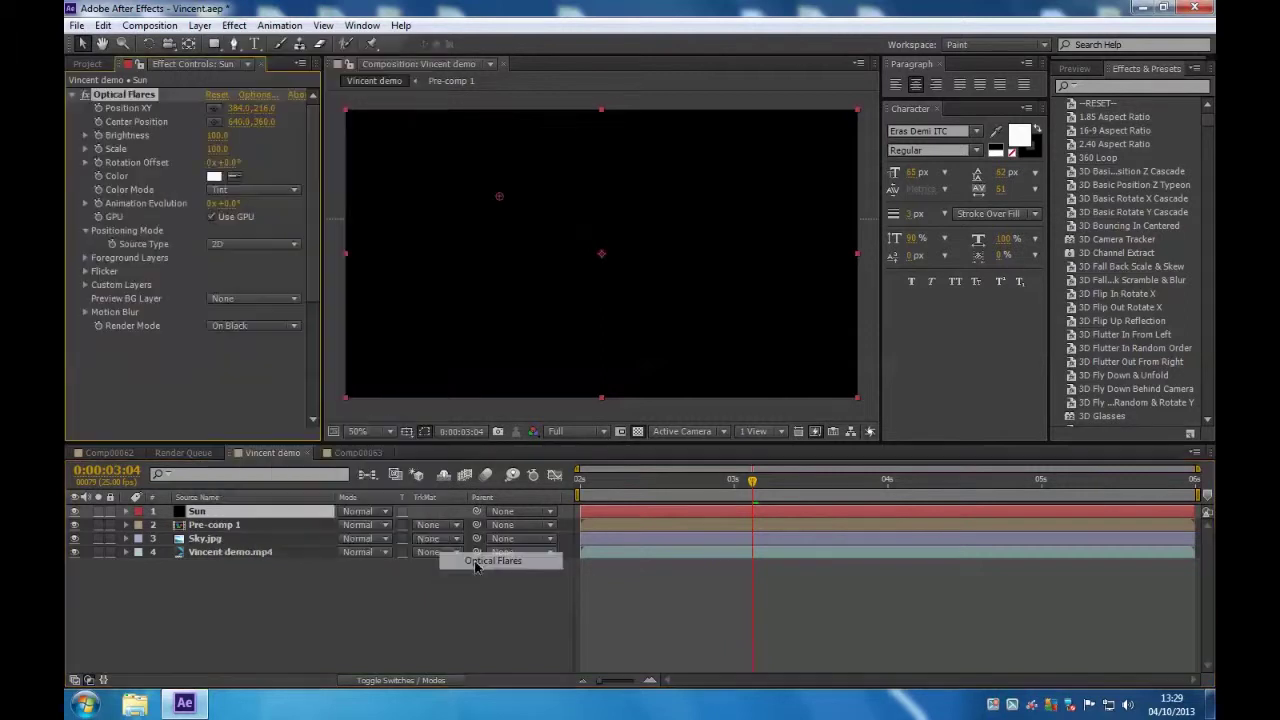
mouse_move(500, 196)
left_mouse_down()
mouse_move(535, 199)
mouse_move(517, 185)
left_mouse_up()
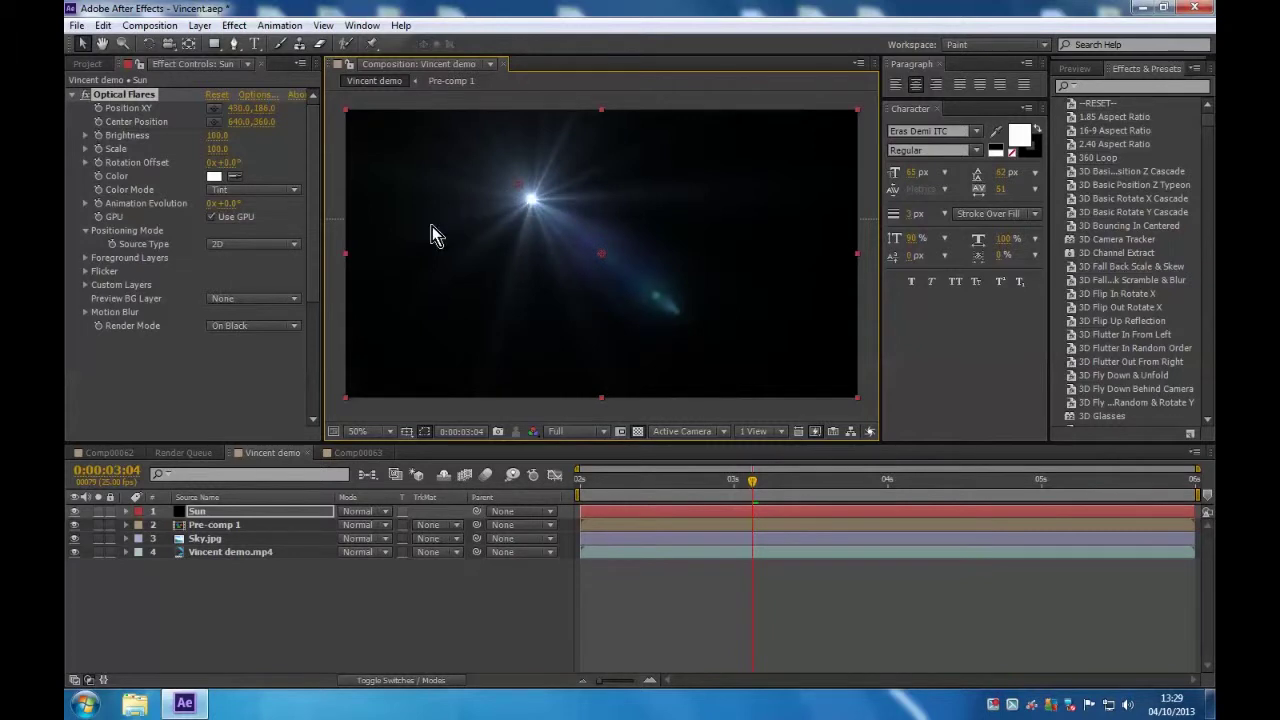
Set the flare's Render Mode to On Transparent and place the sun just above the horizon at about 424, 174.
left_click(294, 330)
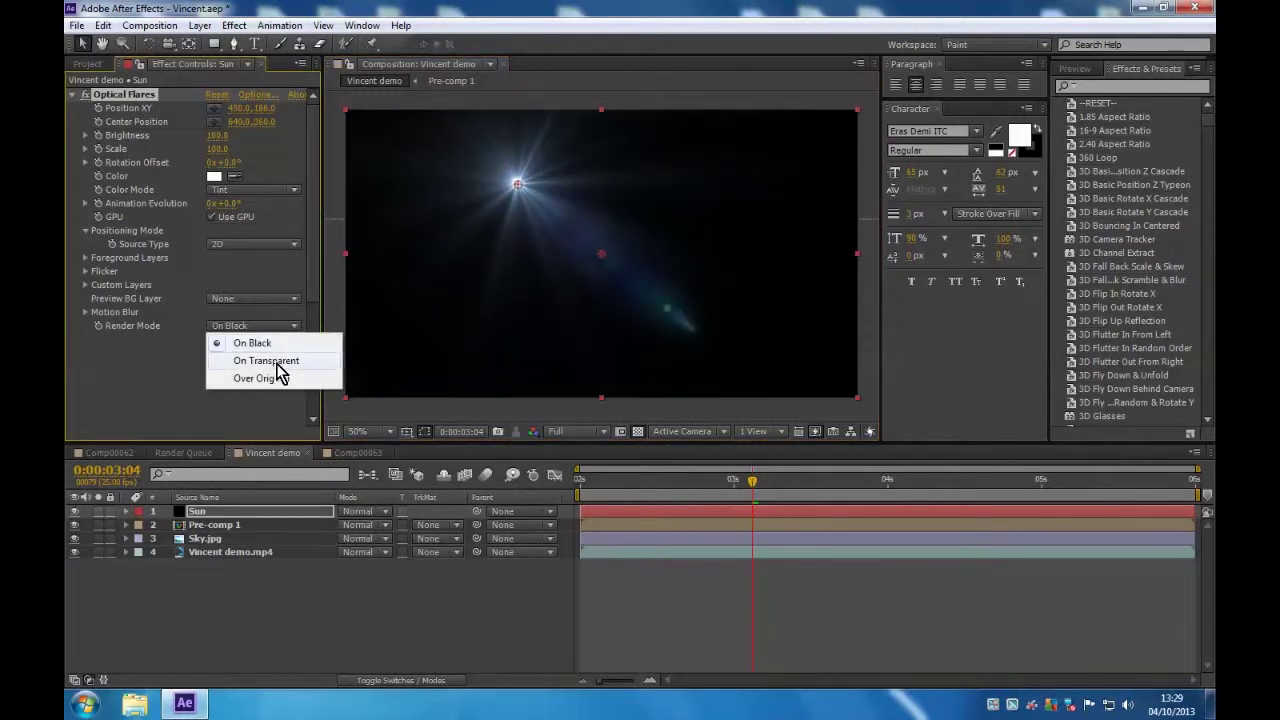
left_click(266, 361)
left_click_drag(517, 185, 510, 177)
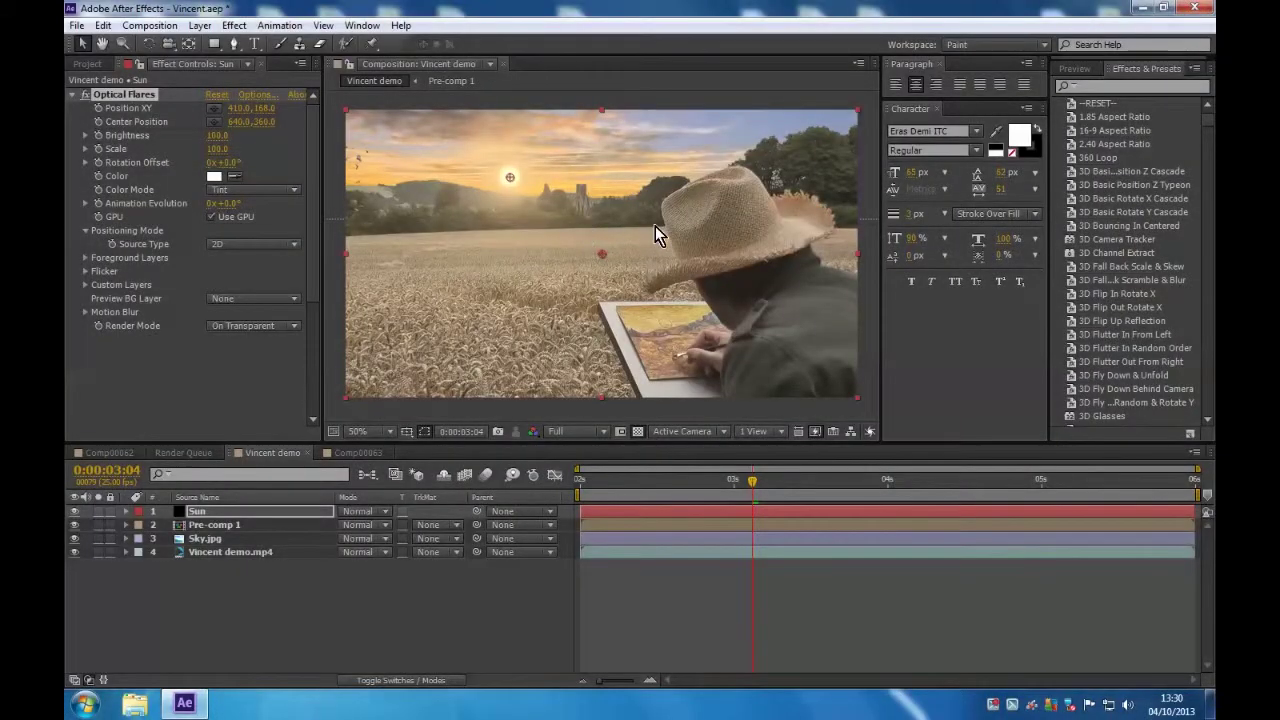
left_click(618, 356)
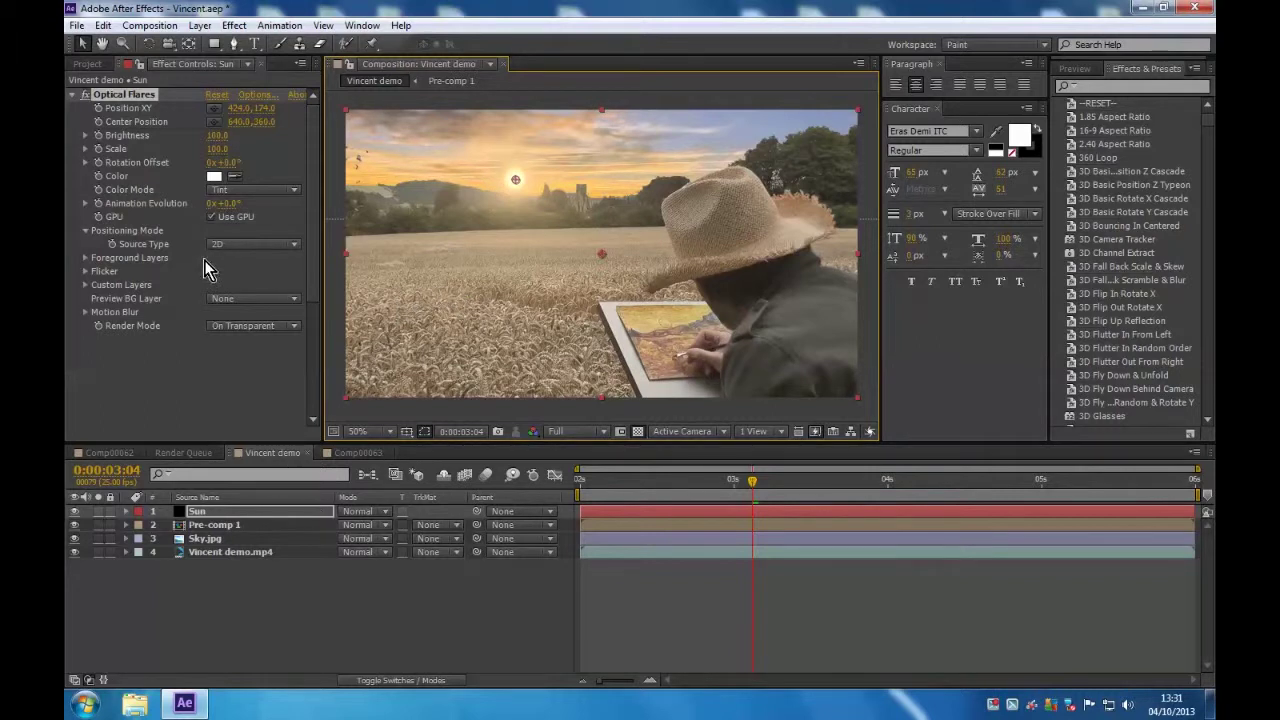
Apply Curves to Pre-comp 1, shaping an RGB contrast S-curve and lowering the Blue channel midtones to warm the field.
left_click(214, 526)
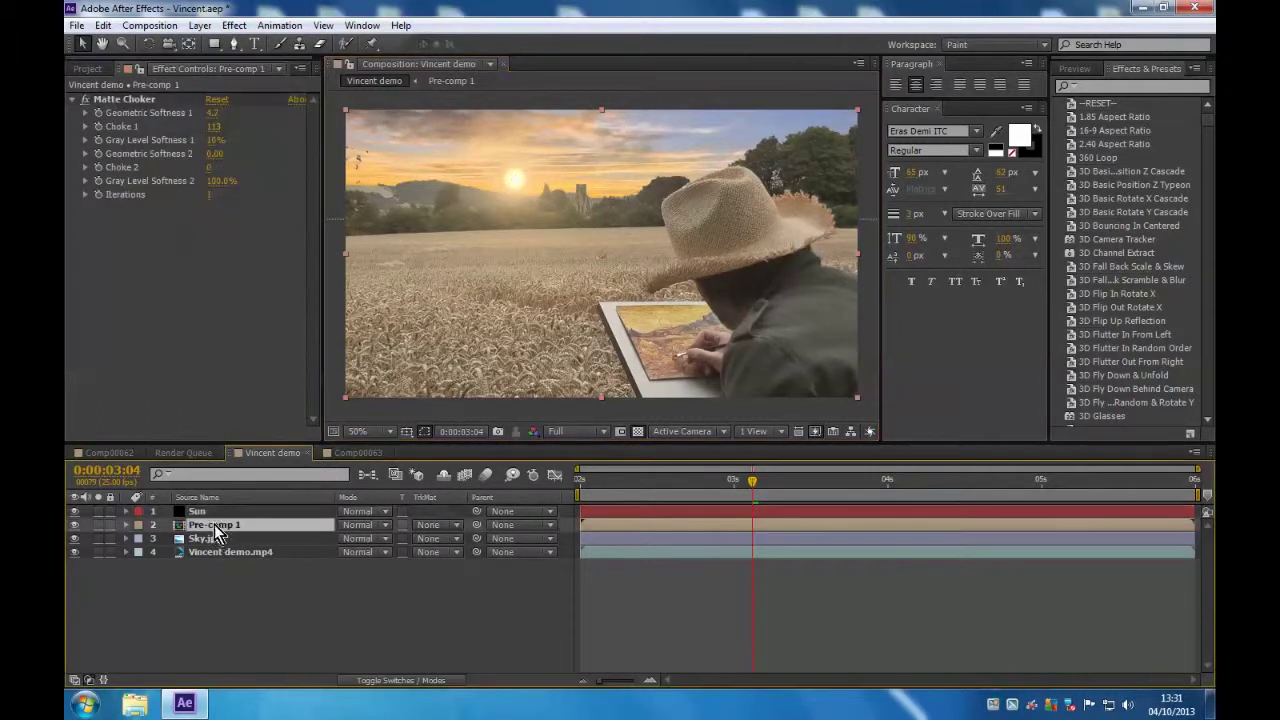
left_click(234, 25)
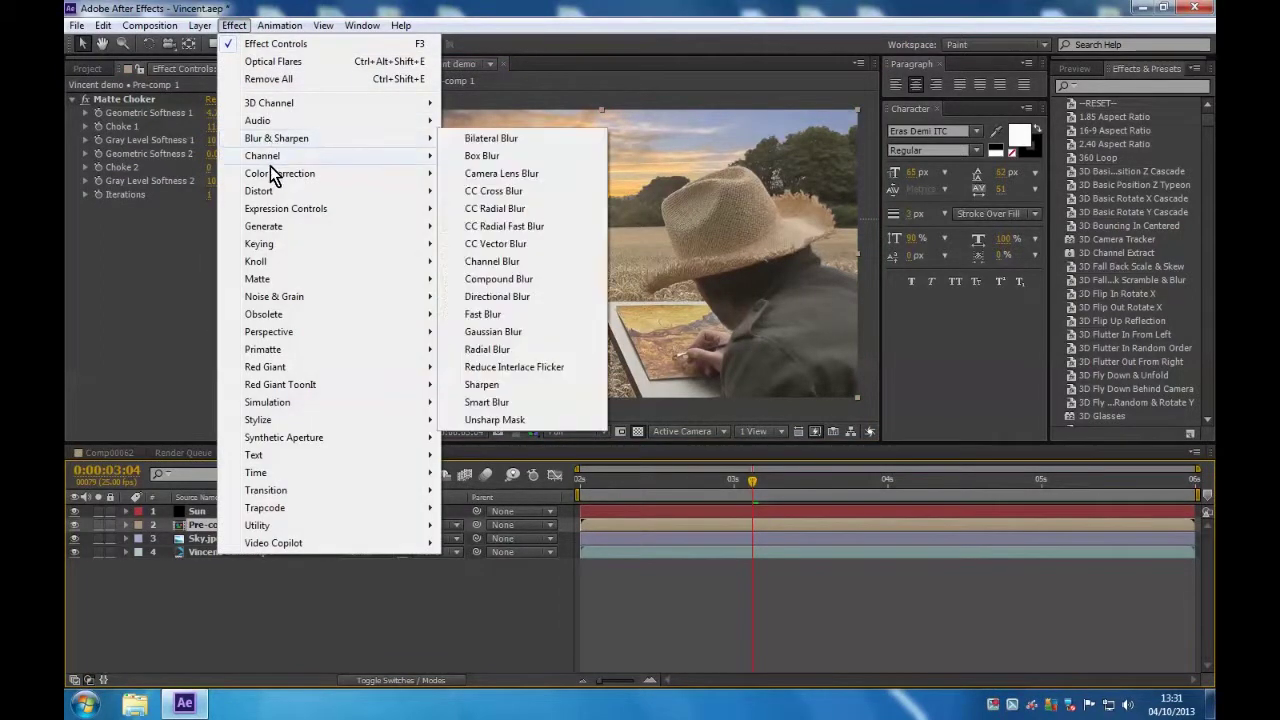
mouse_move(285, 175)
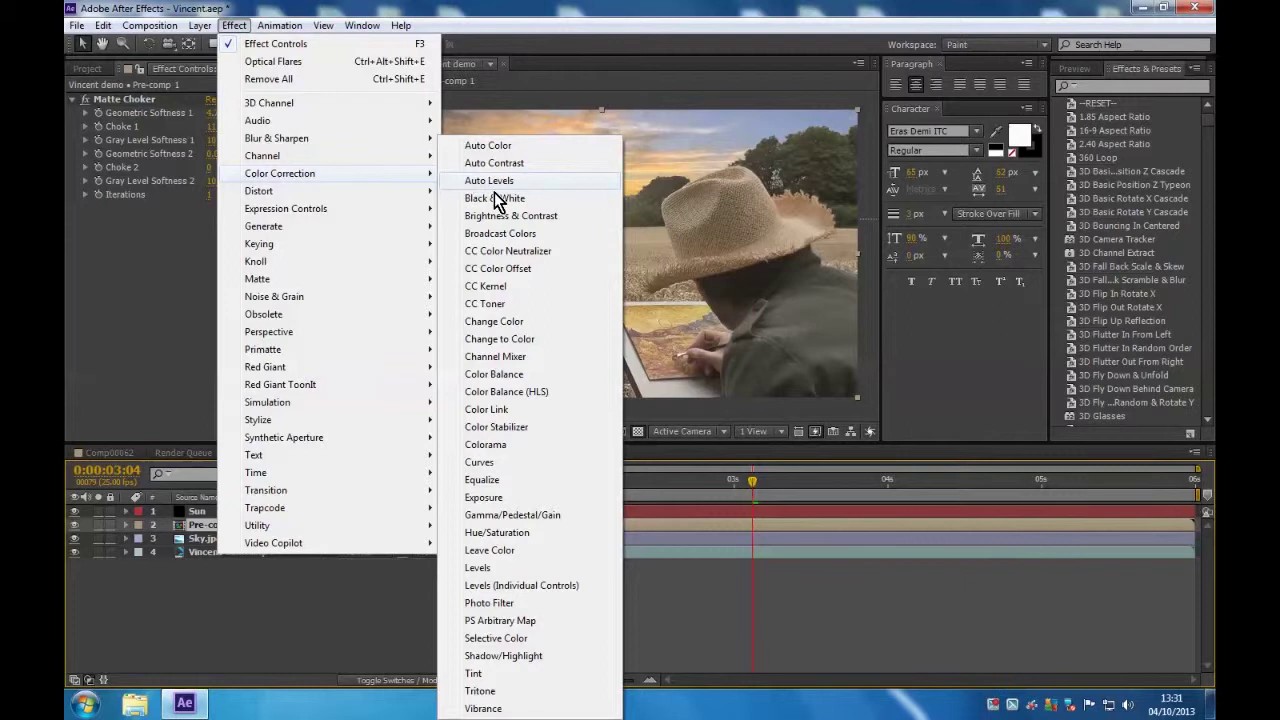
left_click(483, 463)
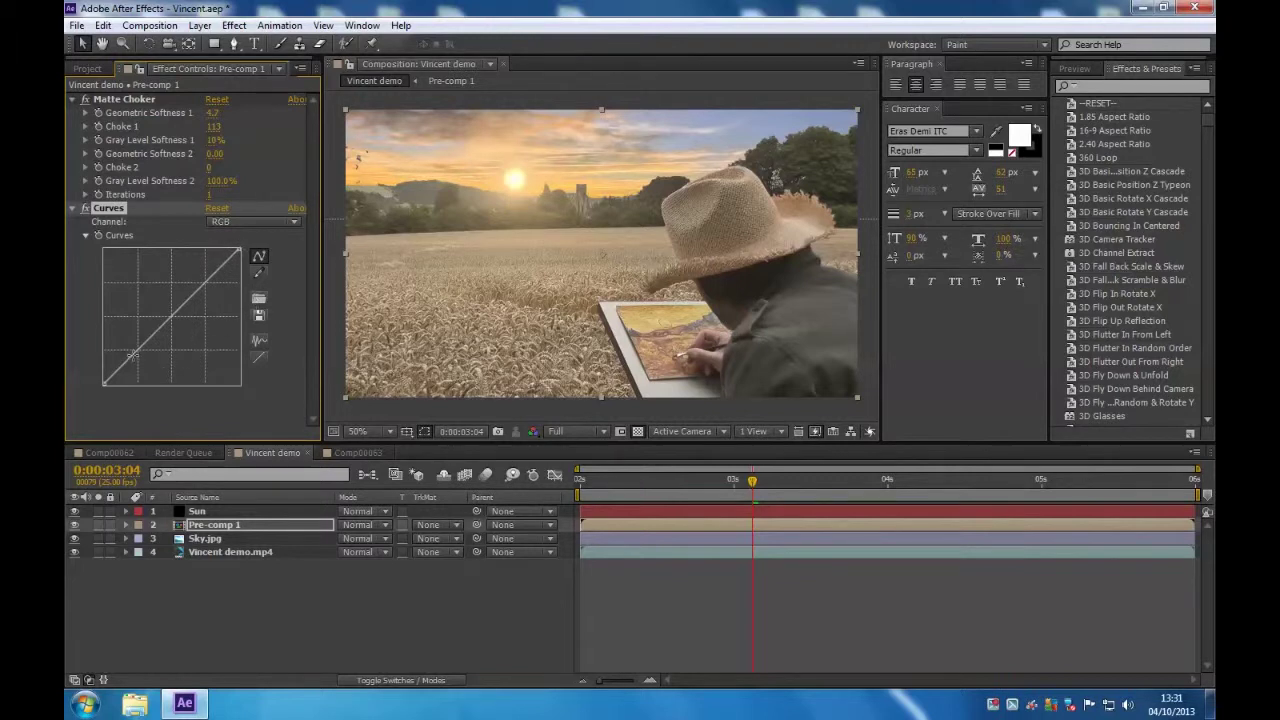
left_click_drag(132, 354, 145, 370)
left_click_drag(216, 281, 210, 266)
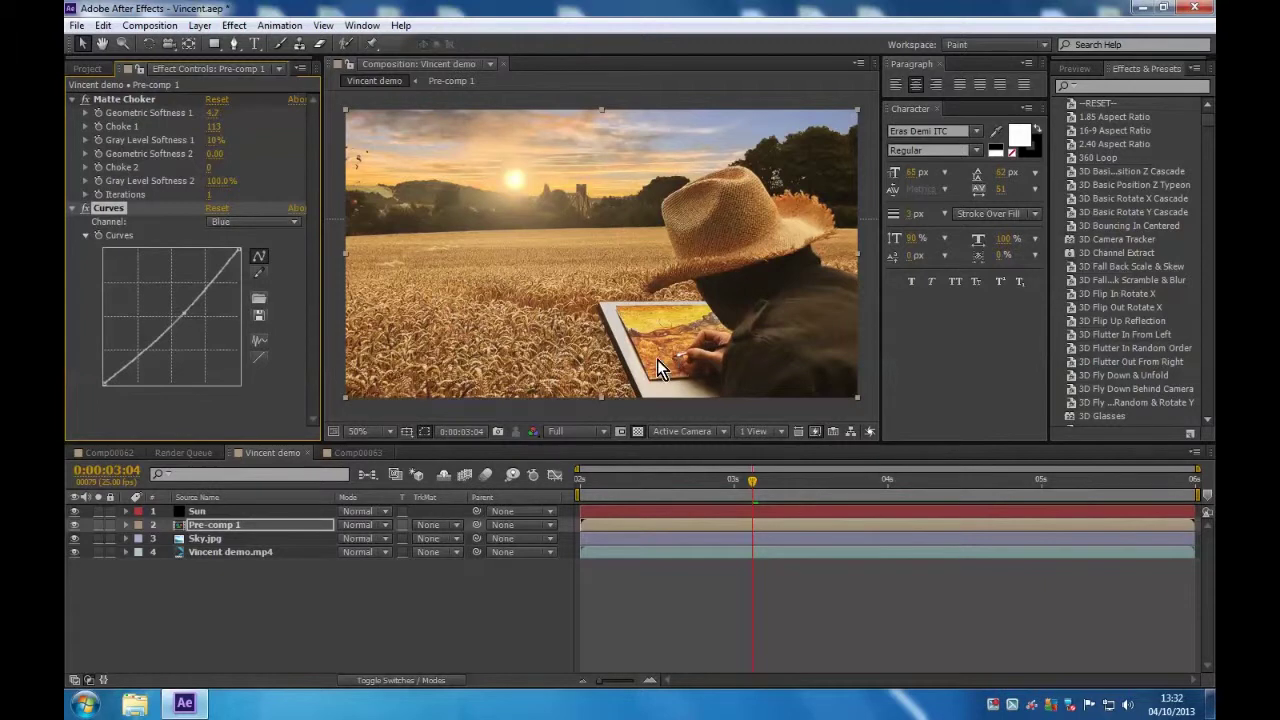
Play back the Comp00063 sunflower shot from 0:00:01:04 and inspect its nested Sunflower comp.
key("space")
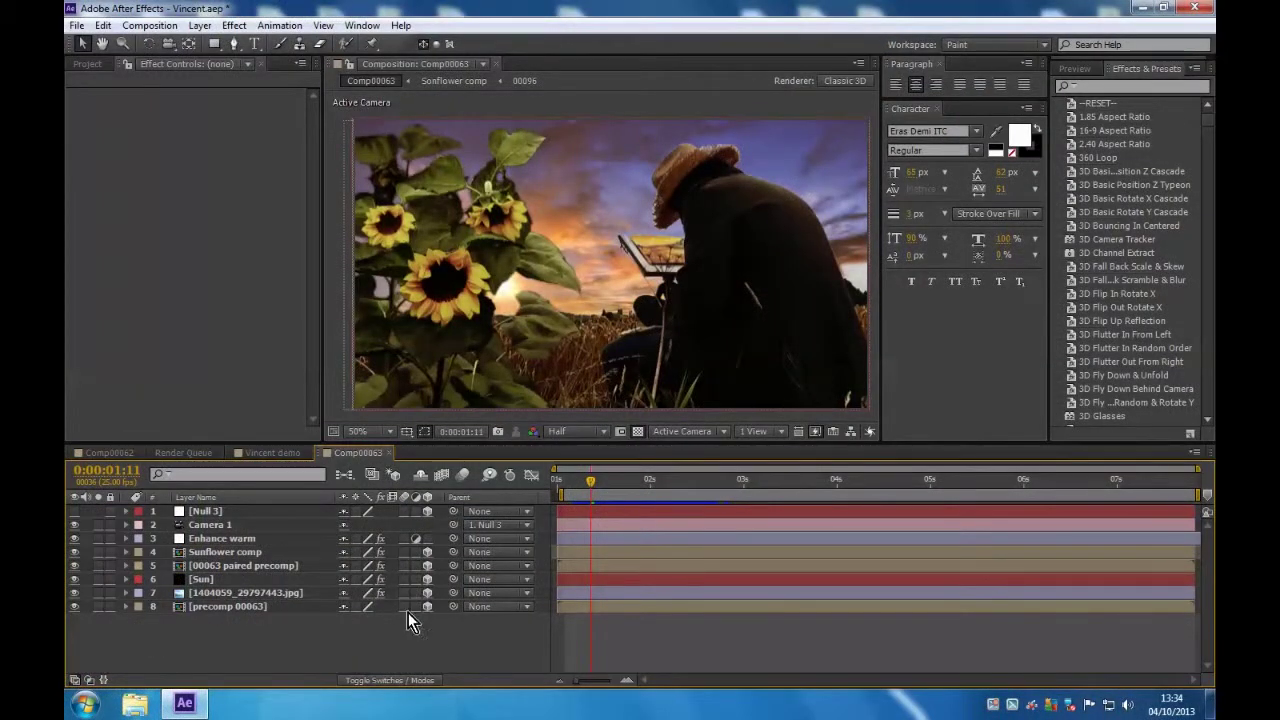
left_click(564, 481)
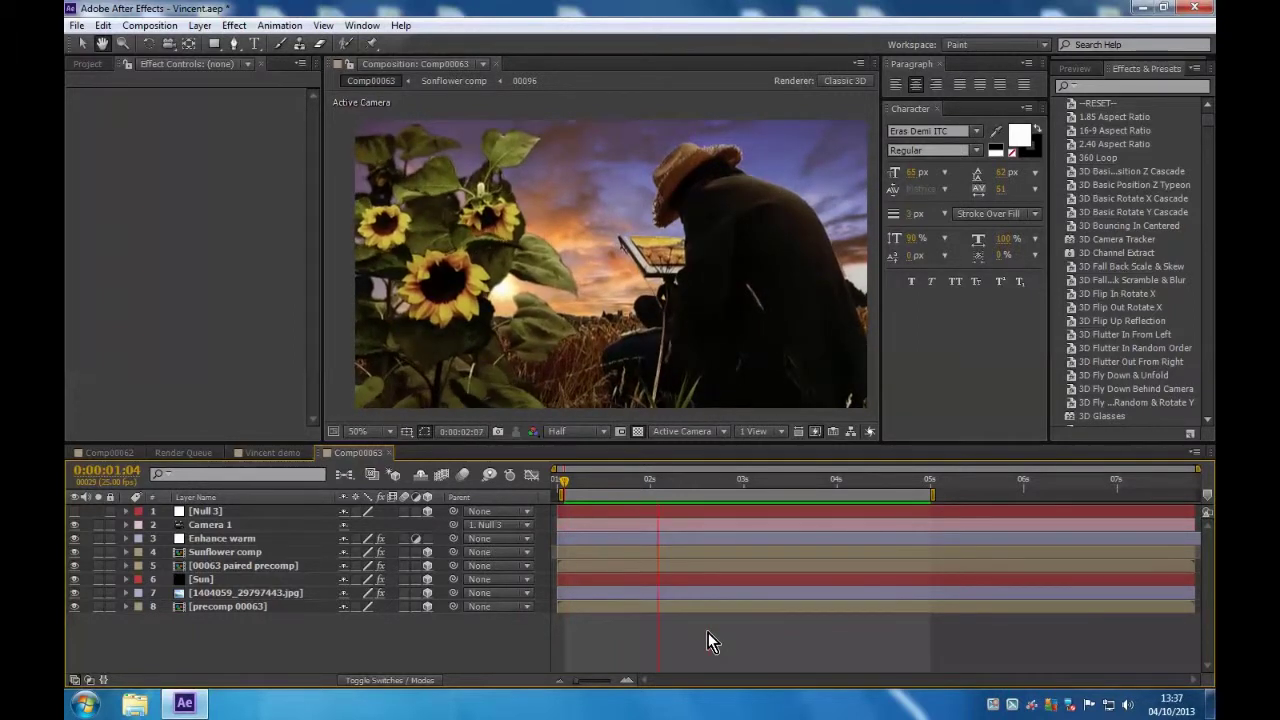
key("space")
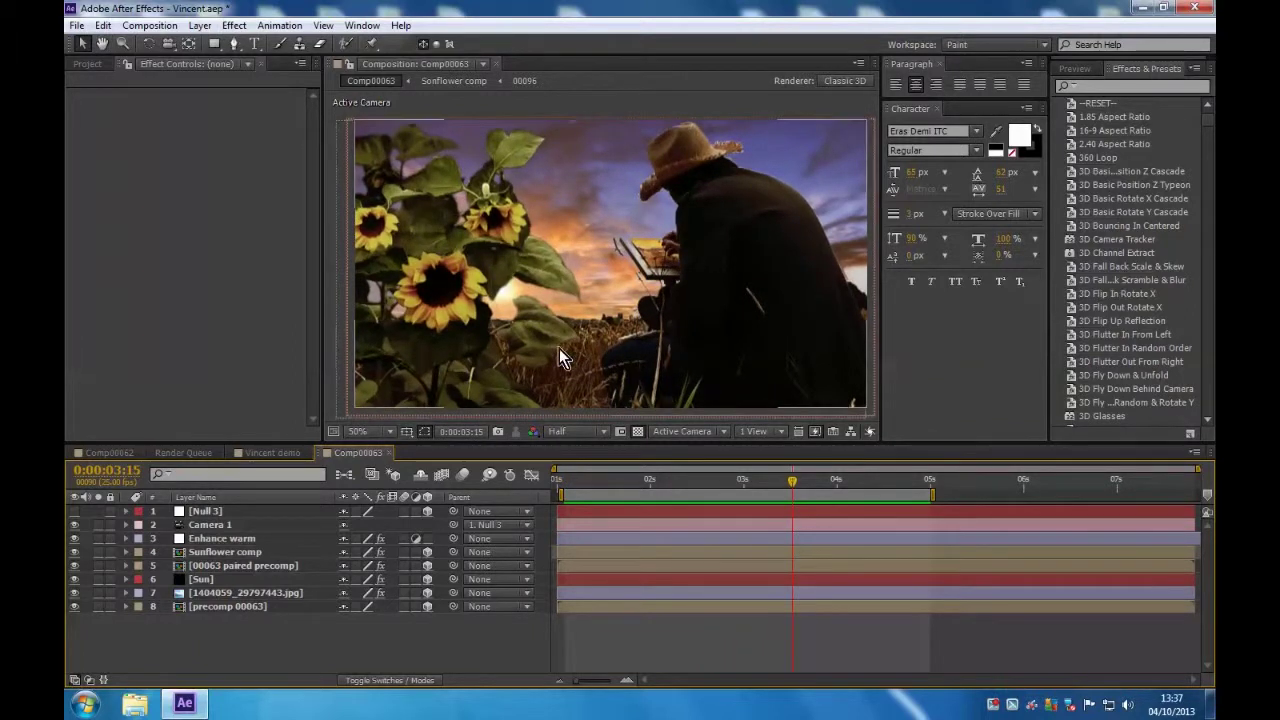
left_click(74, 552)
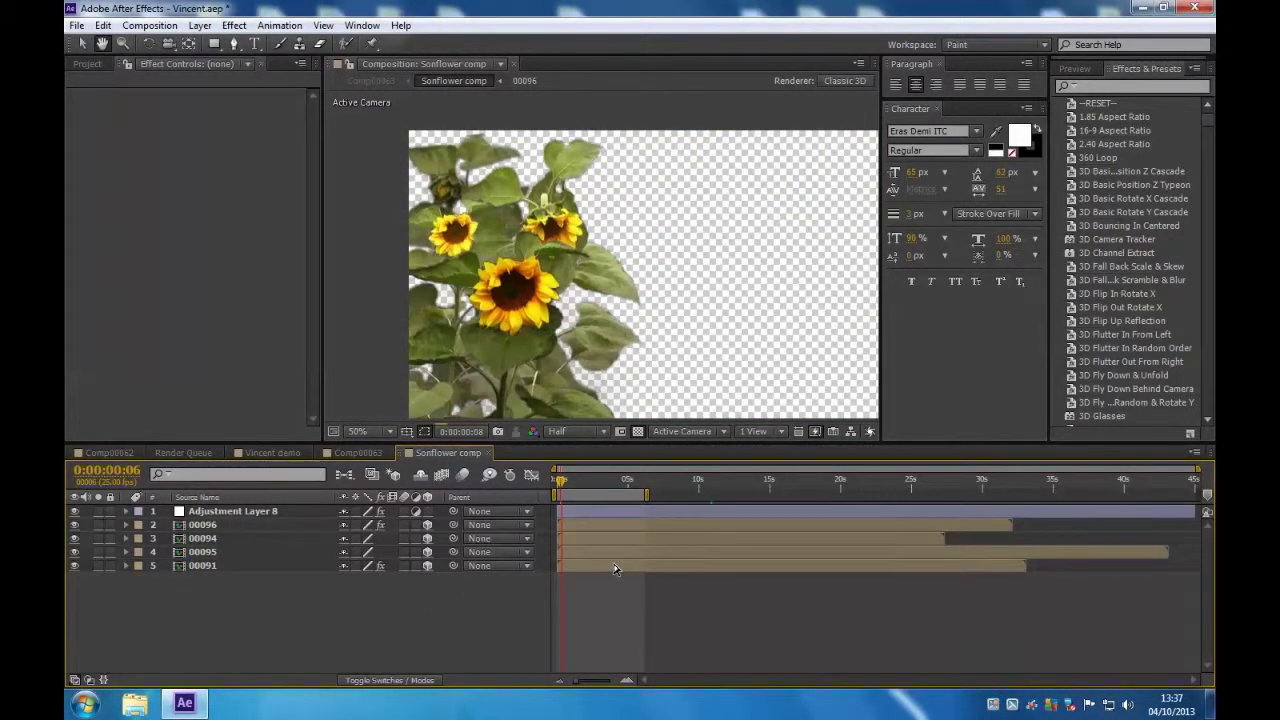
key("v")
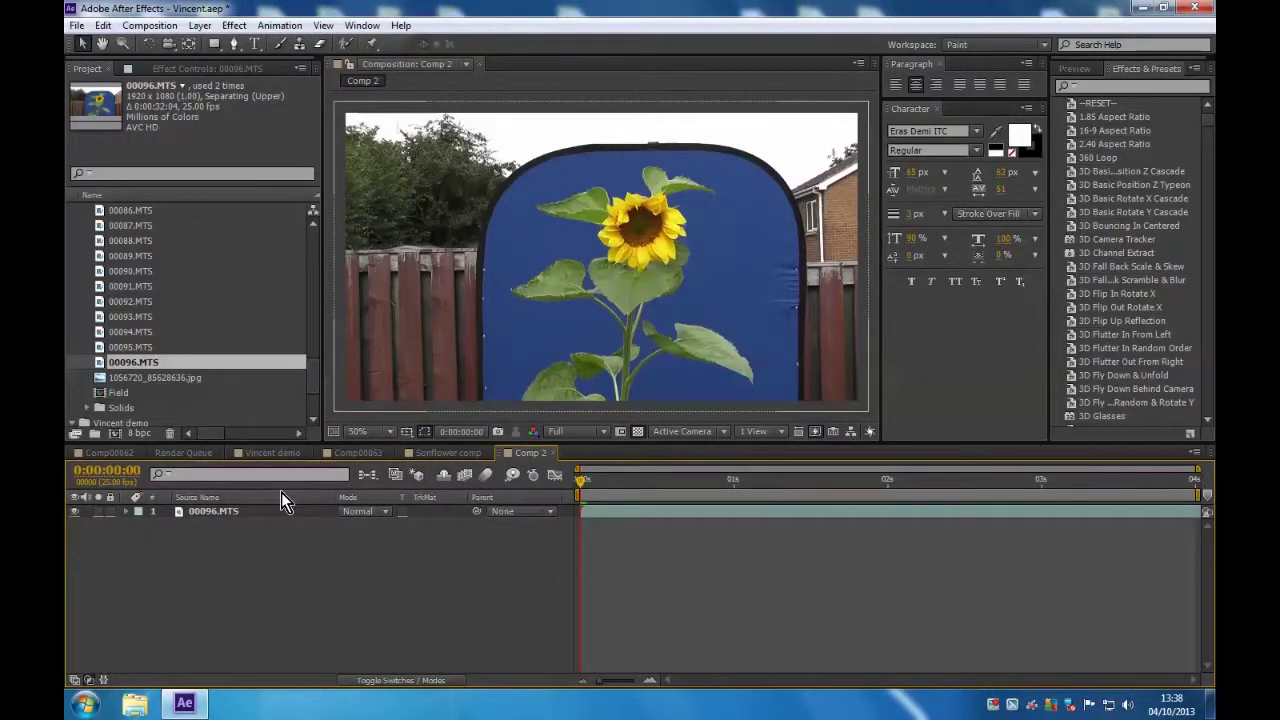
Apply Keylight (1.2) to the 00096.MTS layer in Comp 2 and sample the blue backdrop beside the flower as Screen Colour.
left_click(216, 44)
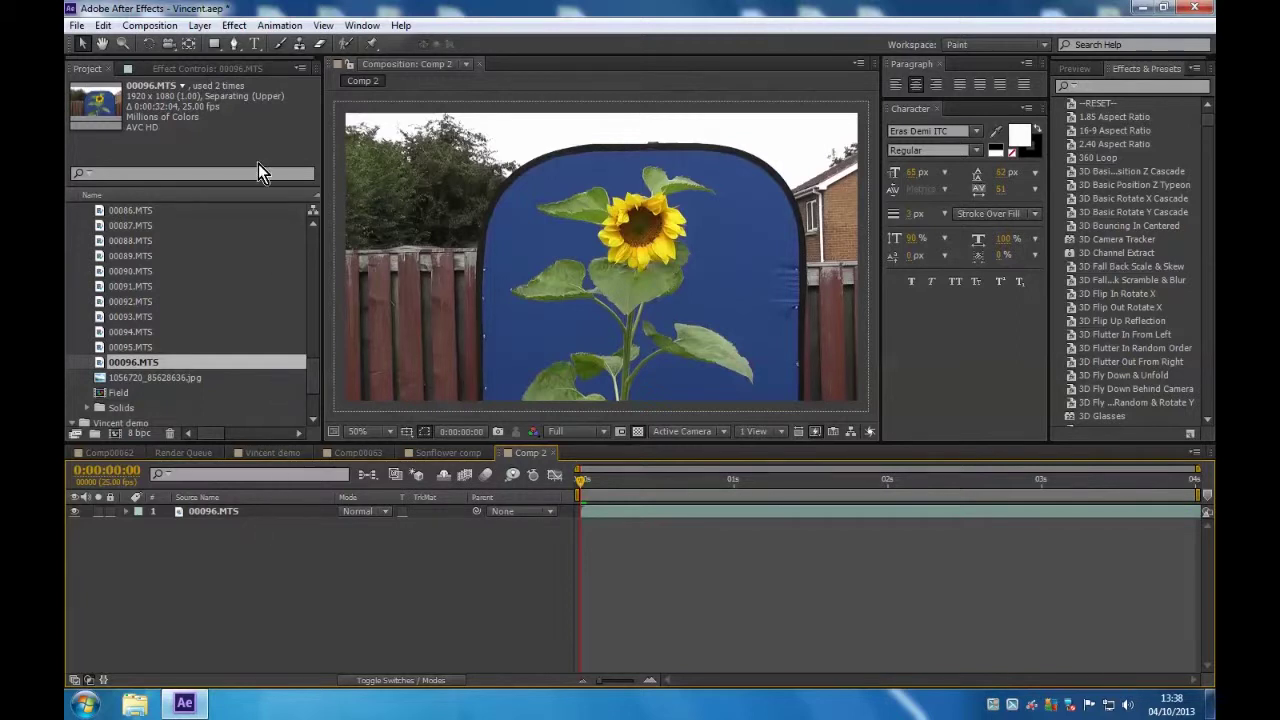
left_click(262, 511)
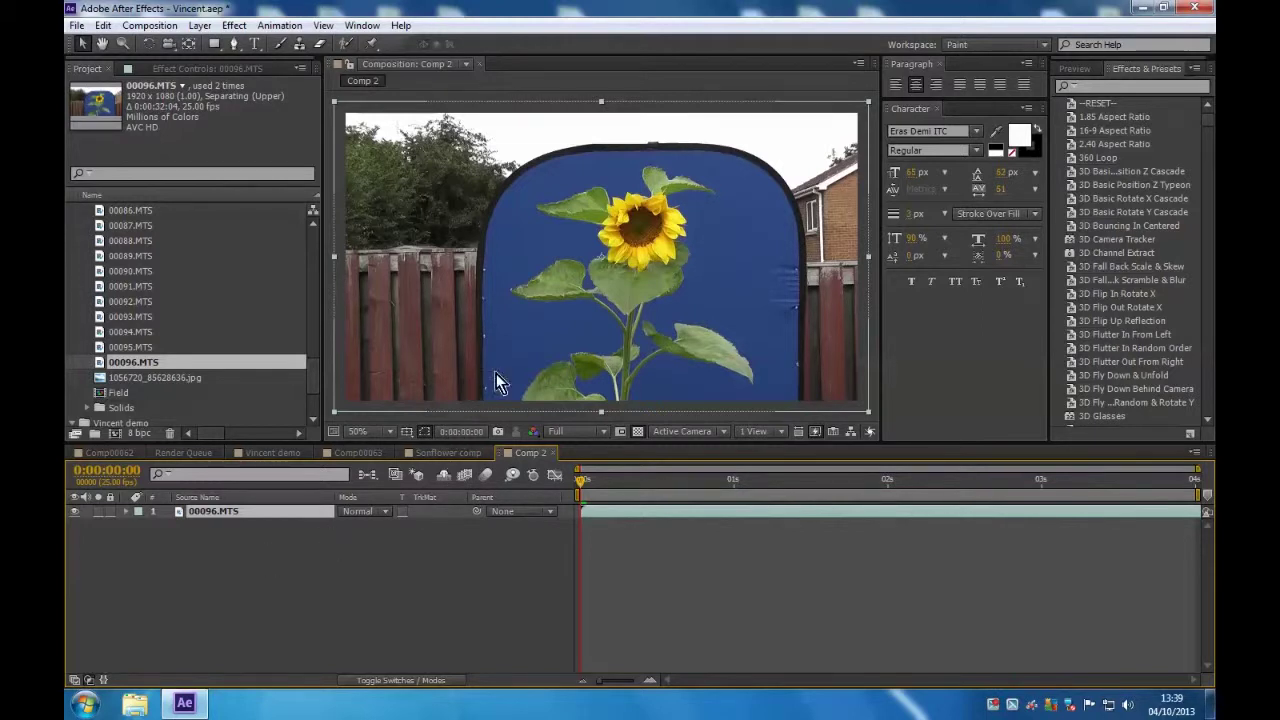
left_click(234, 25)
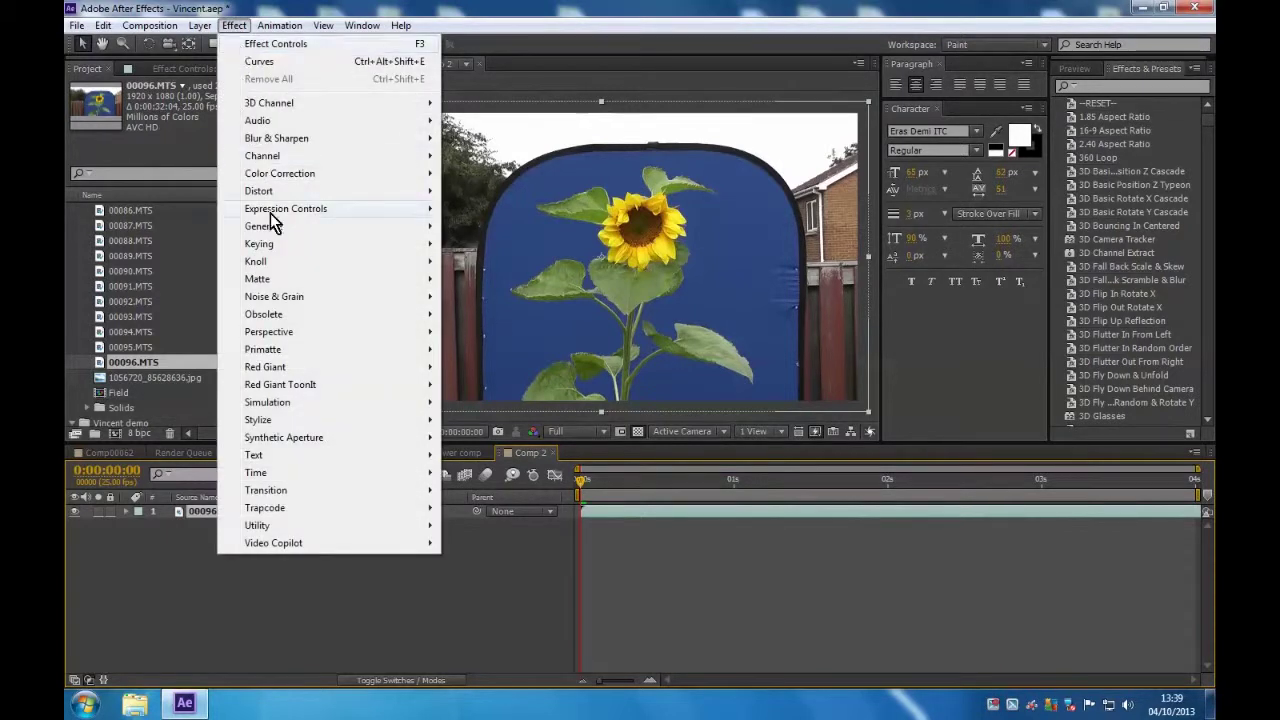
mouse_move(271, 240)
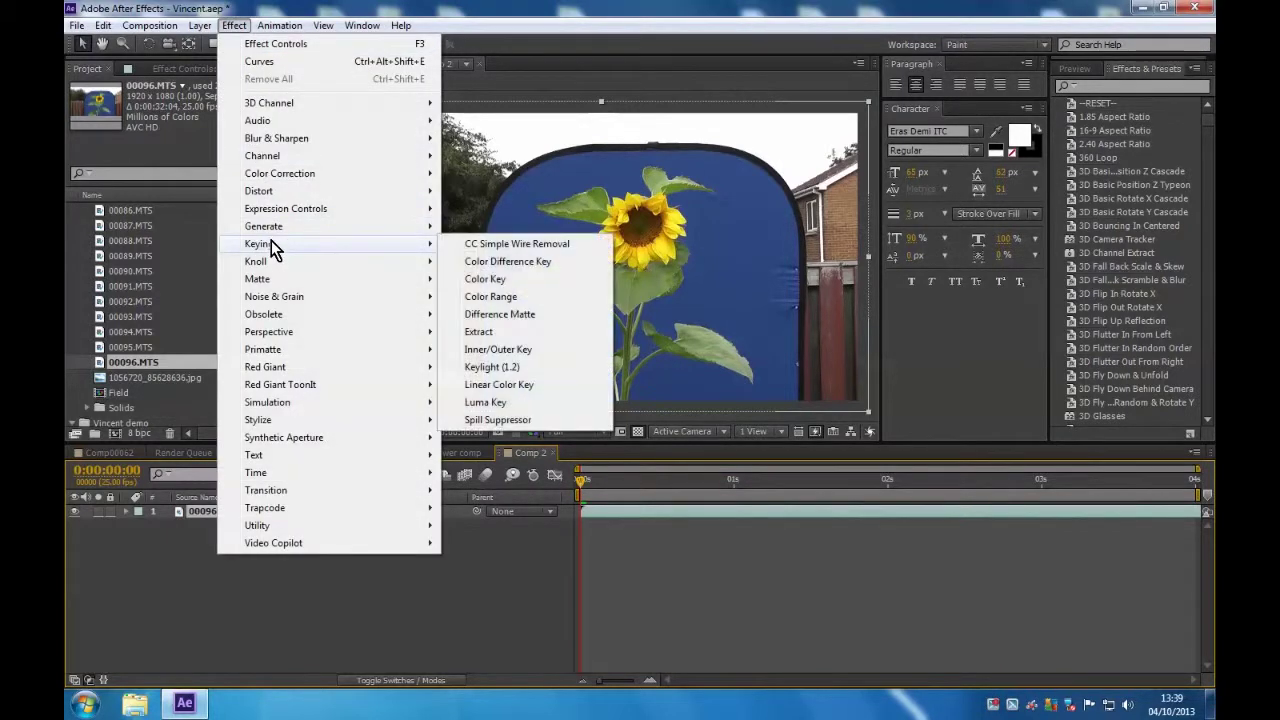
left_click(490, 367)
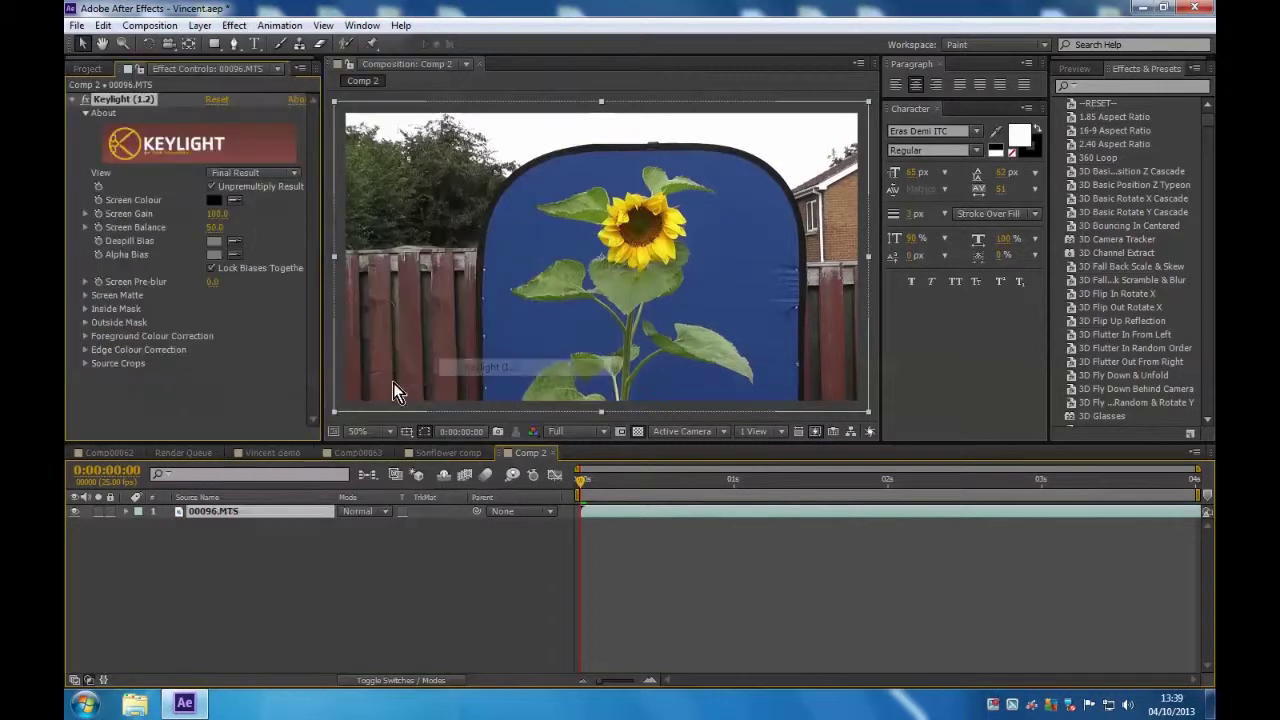
left_click(235, 201)
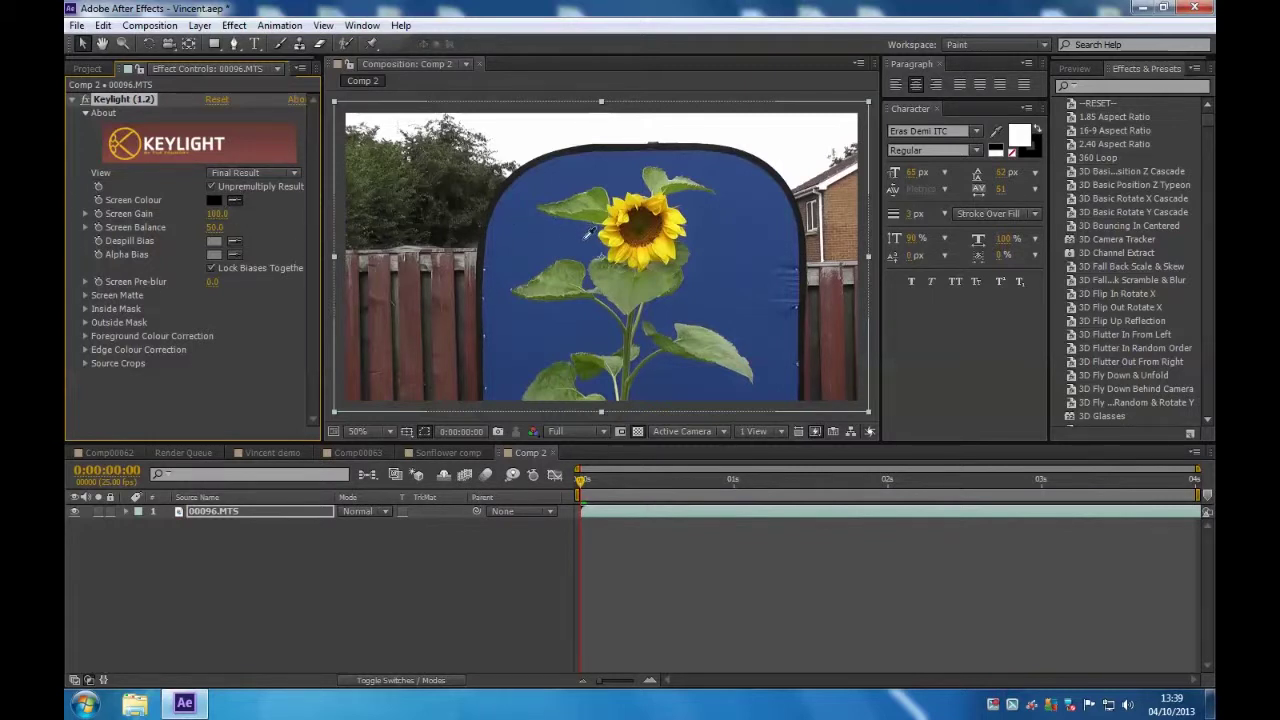
left_click(590, 233)
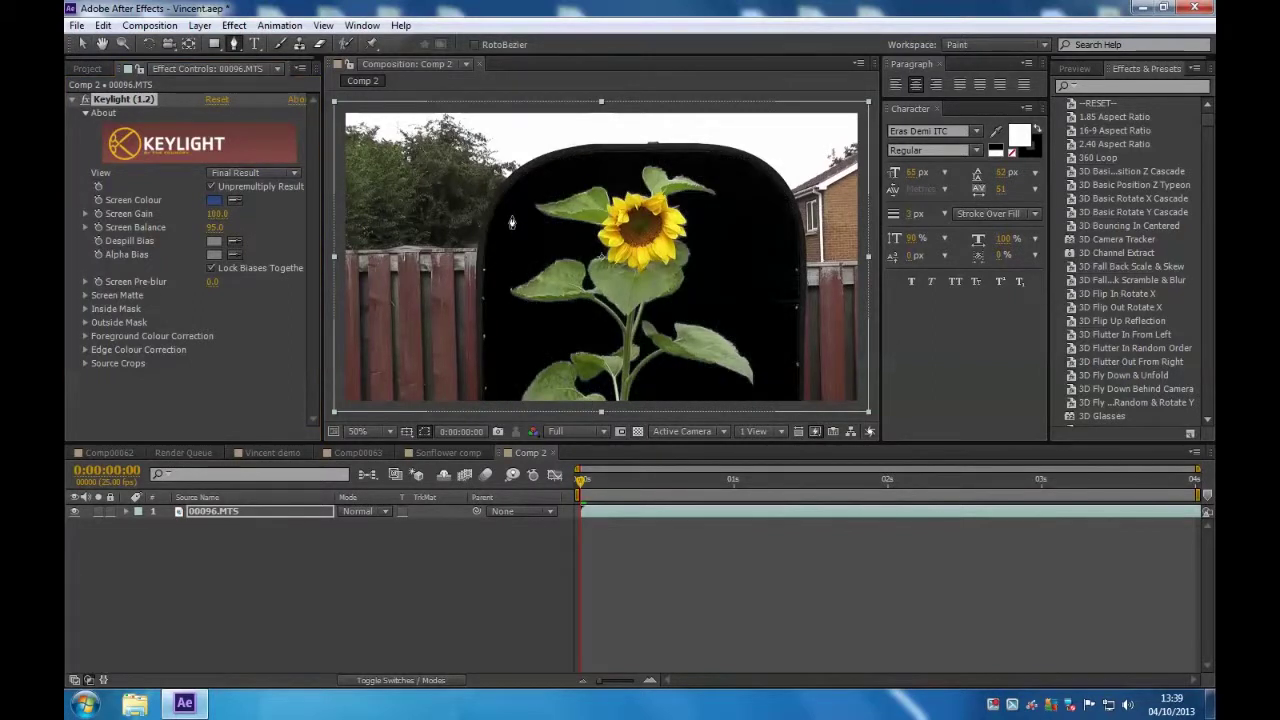
Draw a closed Pen tool mask around the sunflower to exclude the fence and backdrop frame, and return to the Sunflower comp.
left_click(511, 216)
left_click(507, 256)
left_click(503, 291)
left_click(504, 322)
left_click(505, 363)
left_click(512, 387)
left_click(518, 411)
left_click(692, 413)
left_click(706, 396)
left_click(734, 396)
left_click(774, 396)
left_click(759, 332)
left_click(716, 297)
left_click(723, 229)
left_click(736, 197)
left_click(693, 164)
left_click(649, 157)
left_click(577, 162)
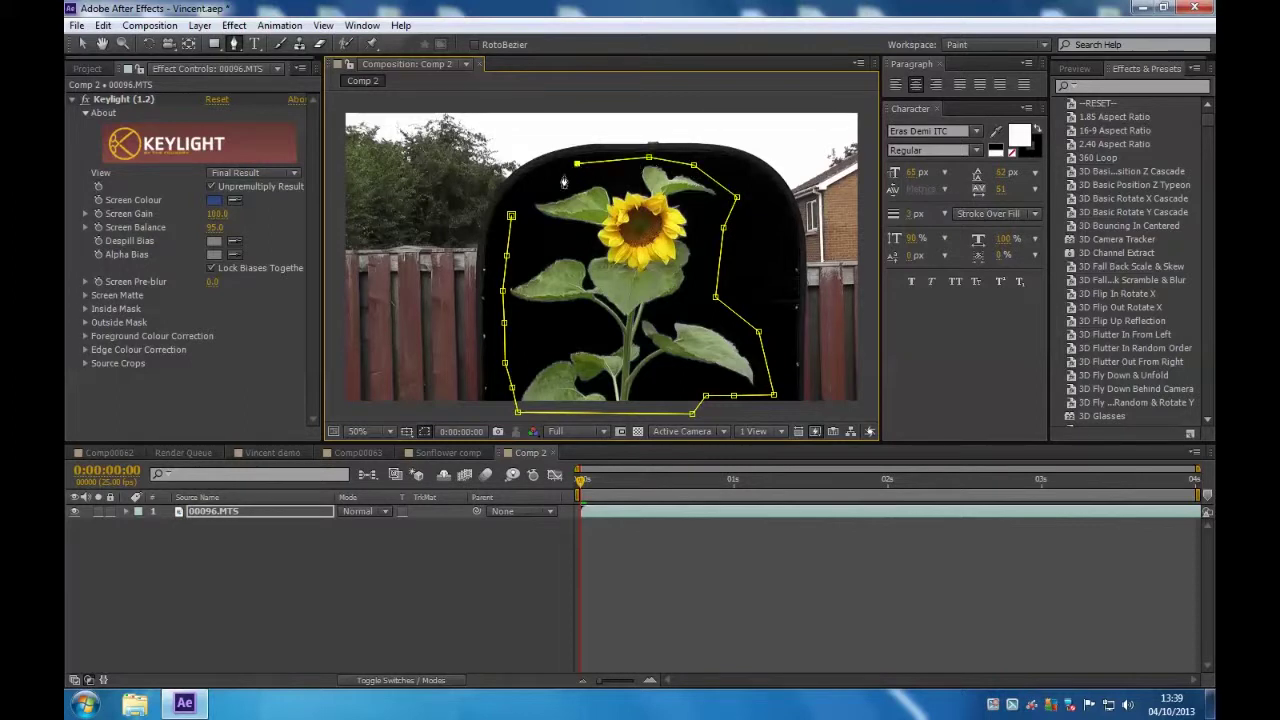
left_click(548, 183)
left_click(511, 216)
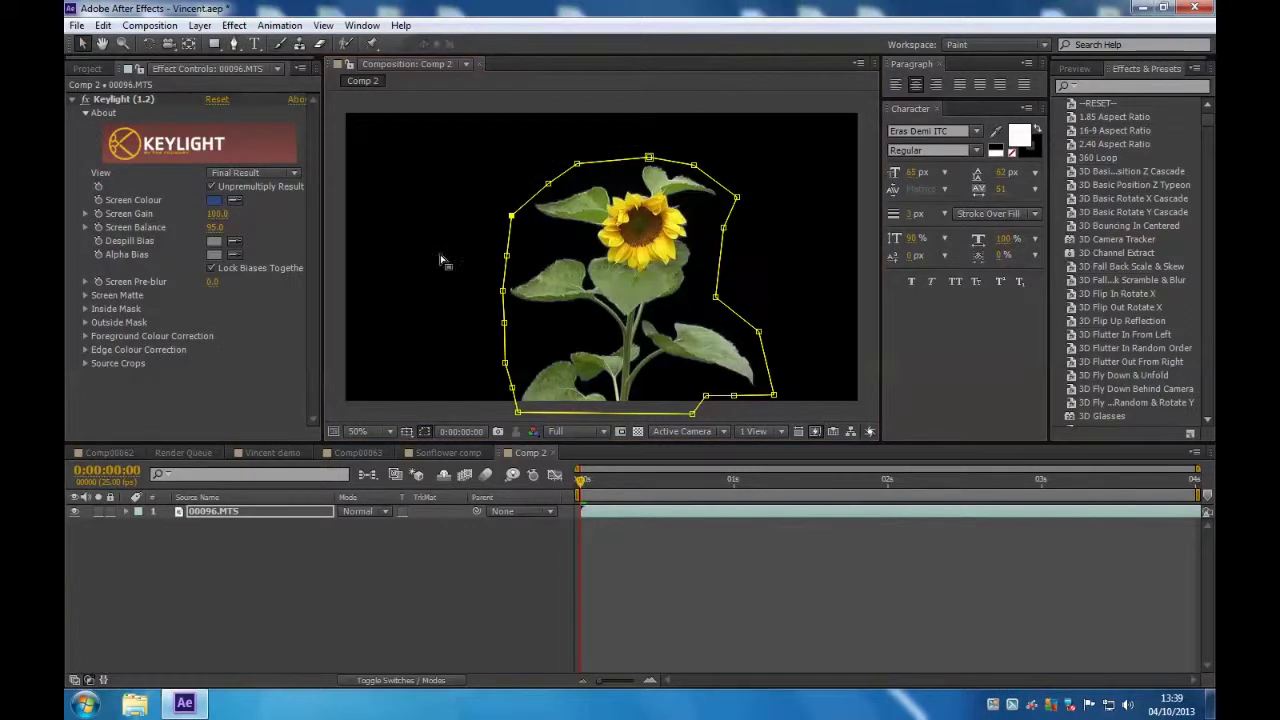
left_click(450, 452)
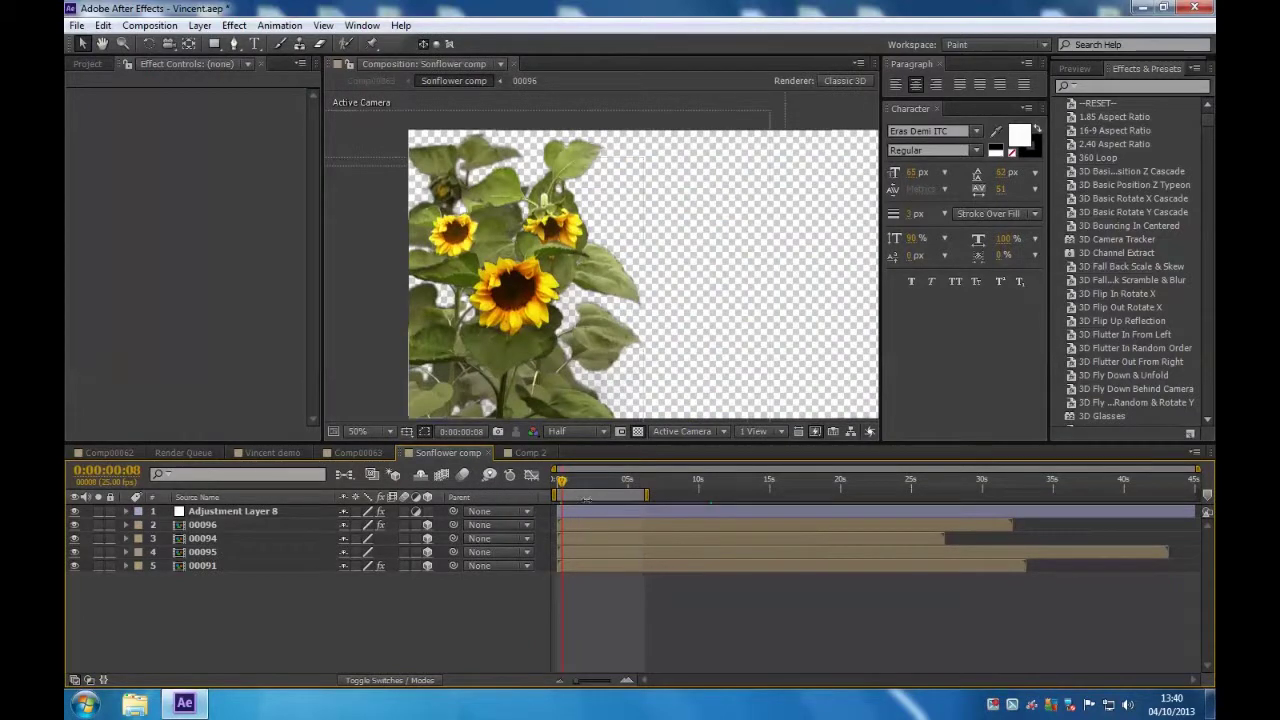